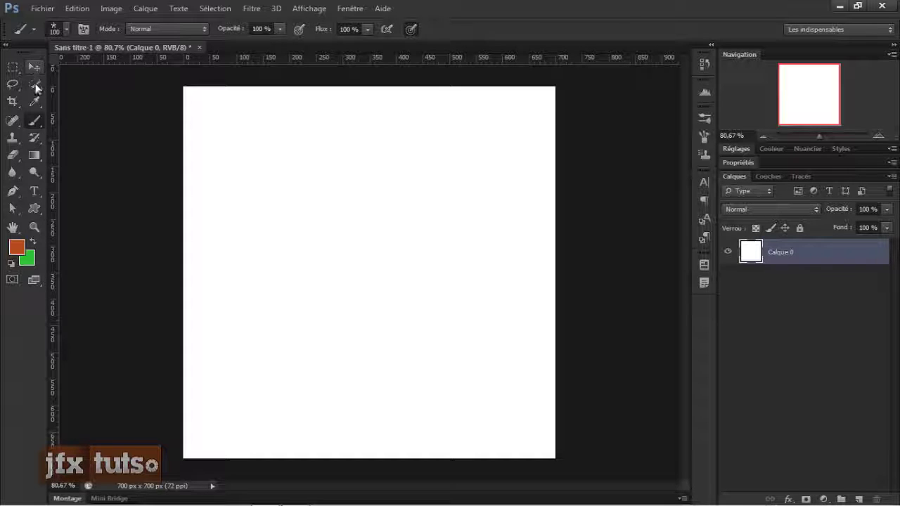
Switch to the Move tool and back to the Brush tool, and show the tool variants grouped with the brush
{"action": "key", "text": "v"}
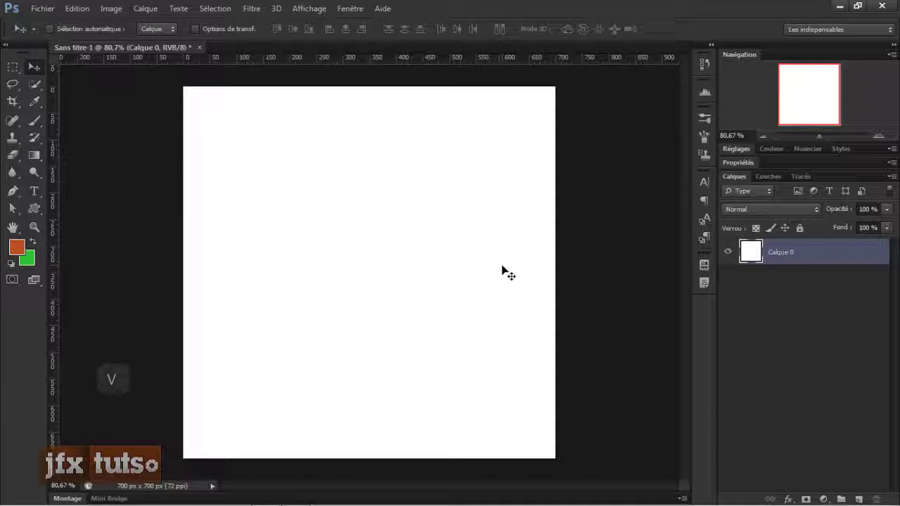
{"action": "key", "text": "b"}
{"action": "left_click", "coordinate": [40, 126]}
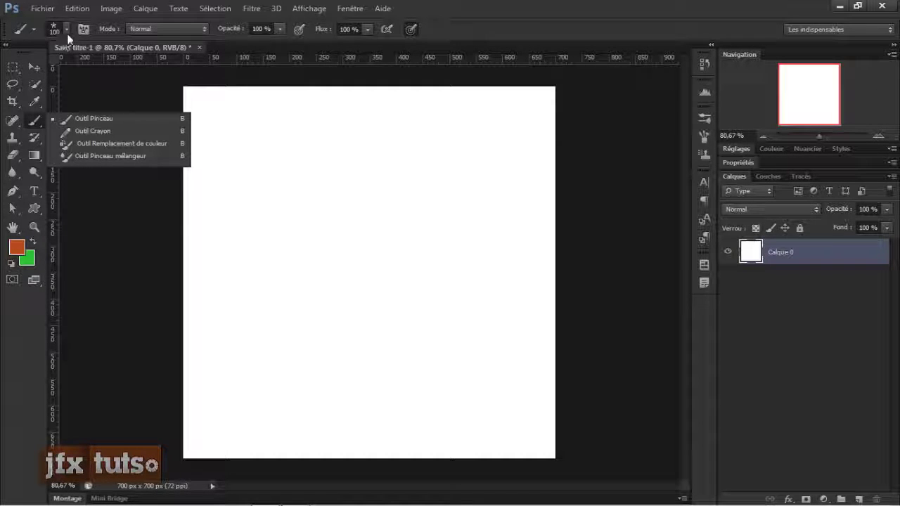
{"action": "left_click", "coordinate": [543, 25]}
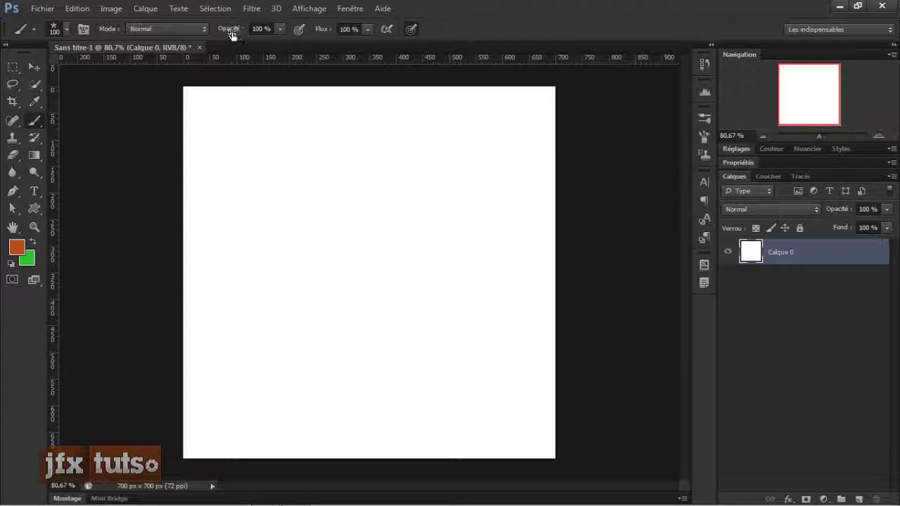
Choose the 48 px hard round brush preset and enlarge the brush to 171 px
{"action": "left_click", "coordinate": [67, 30]}
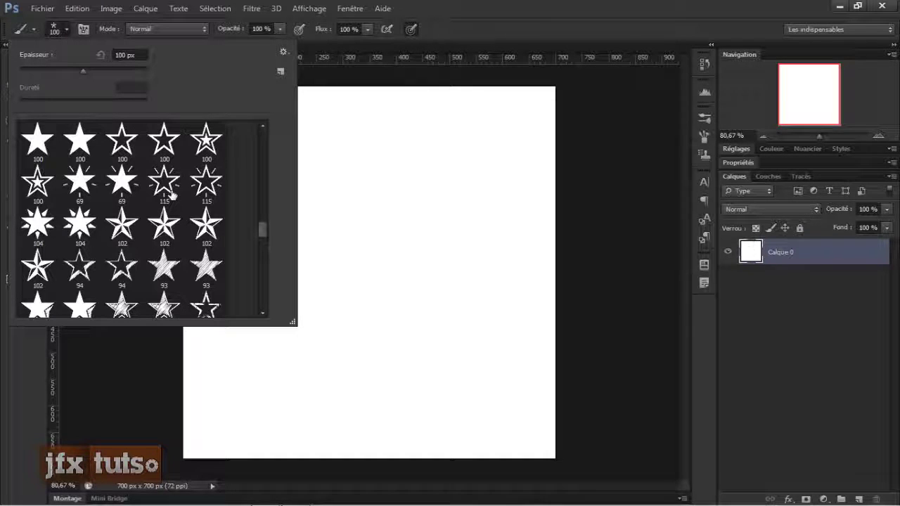
{"action": "scroll", "coordinate": [163, 190], "scroll_direction": "down", "scroll_amount": 2}
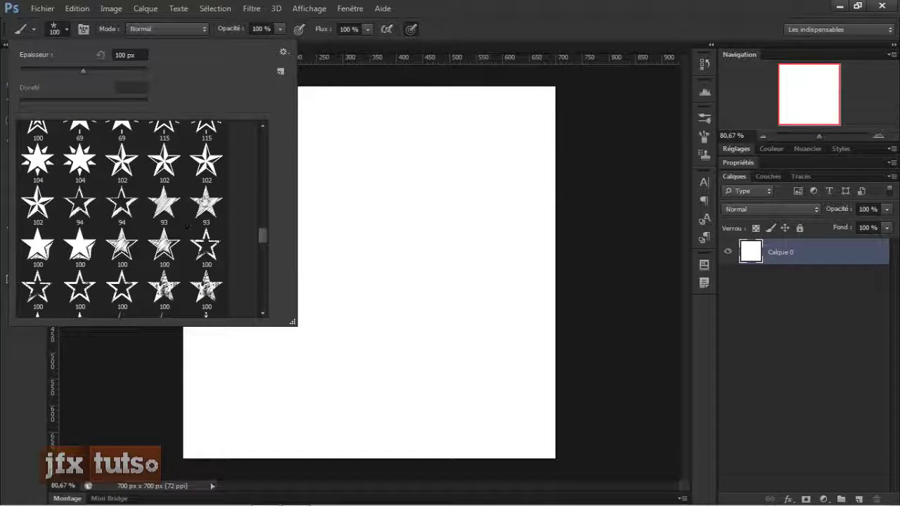
{"action": "mouse_move", "coordinate": [263, 235]}
{"action": "left_mouse_down"}
{"action": "mouse_move", "coordinate": [262, 303]}
{"action": "mouse_move", "coordinate": [257, 146]}
{"action": "left_mouse_up"}
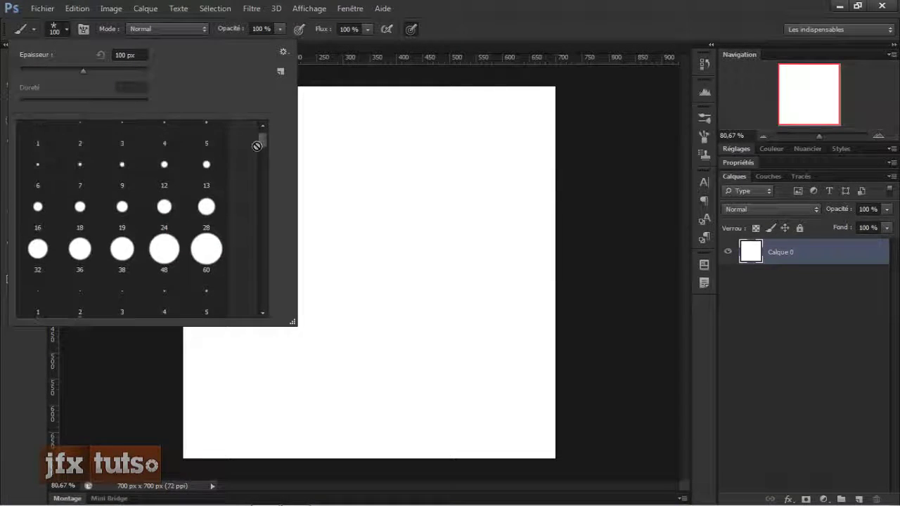
{"action": "left_click", "coordinate": [162, 253]}
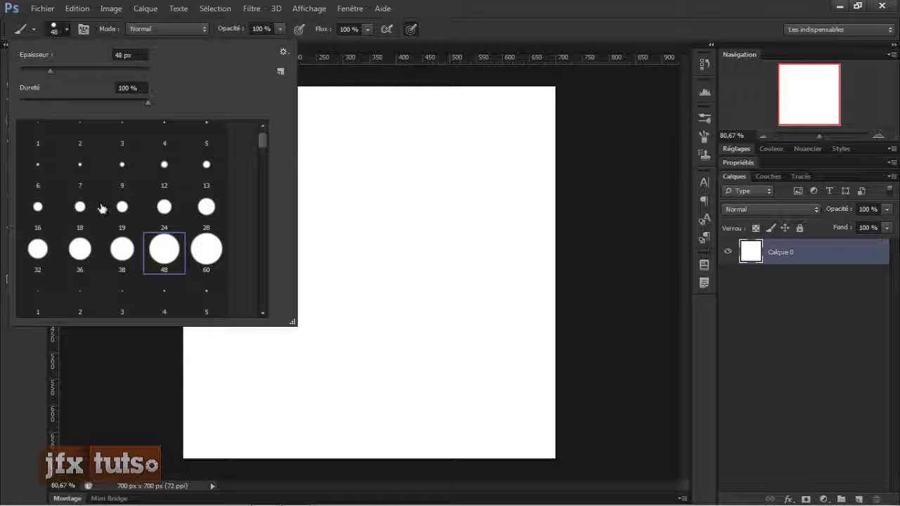
{"action": "mouse_move", "coordinate": [35, 54]}
{"action": "left_mouse_down"}
{"action": "mouse_move", "coordinate": [51, 56]}
{"action": "mouse_move", "coordinate": [36, 60]}
{"action": "mouse_move", "coordinate": [29, 90]}
{"action": "mouse_move", "coordinate": [1, 93]}
{"action": "mouse_move", "coordinate": [54, 61]}
{"action": "mouse_move", "coordinate": [42, 60]}
{"action": "left_mouse_up"}
{"action": "left_click", "coordinate": [464, 28]}
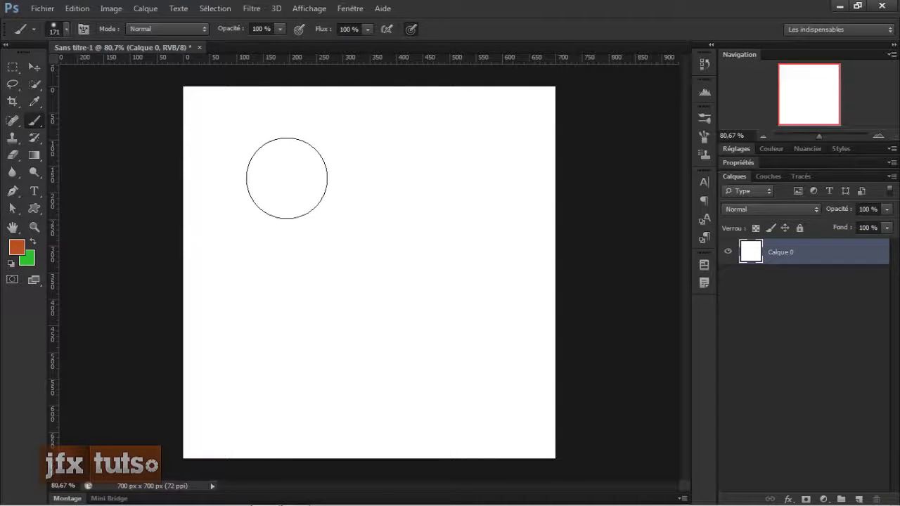
Set the brush hardness to 0% and paint a soft-edged orange shape left of the canvas centre
{"action": "right_click", "coordinate": [288, 177]}
{"action": "left_click_drag", "start_coordinate": [332, 236], "coordinate": [259, 248]}
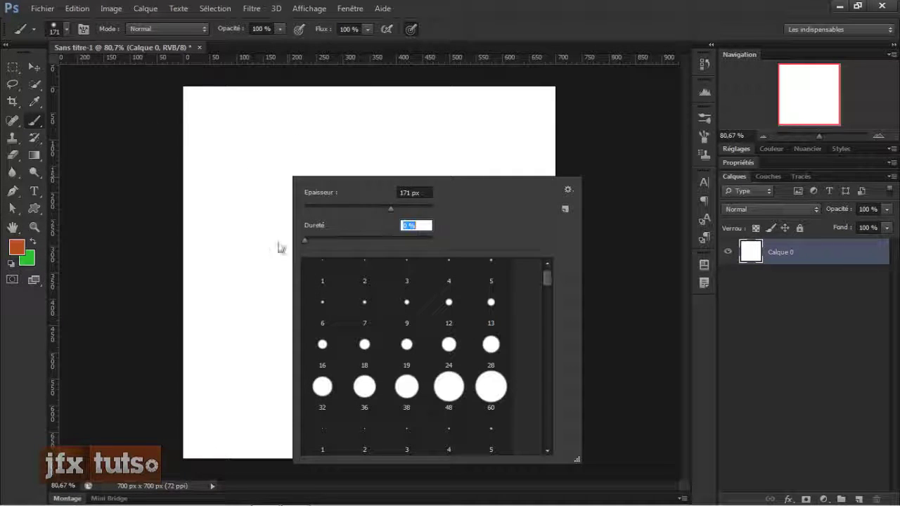
{"action": "key", "text": "Return"}
{"action": "mouse_move", "coordinate": [286, 203]}
{"action": "left_mouse_down"}
{"action": "mouse_move", "coordinate": [326, 263]}
{"action": "mouse_move", "coordinate": [290, 235]}
{"action": "mouse_move", "coordinate": [380, 242]}
{"action": "mouse_move", "coordinate": [339, 314]}
{"action": "mouse_move", "coordinate": [339, 247]}
{"action": "mouse_move", "coordinate": [386, 298]}
{"action": "mouse_move", "coordinate": [322, 302]}
{"action": "left_mouse_up"}
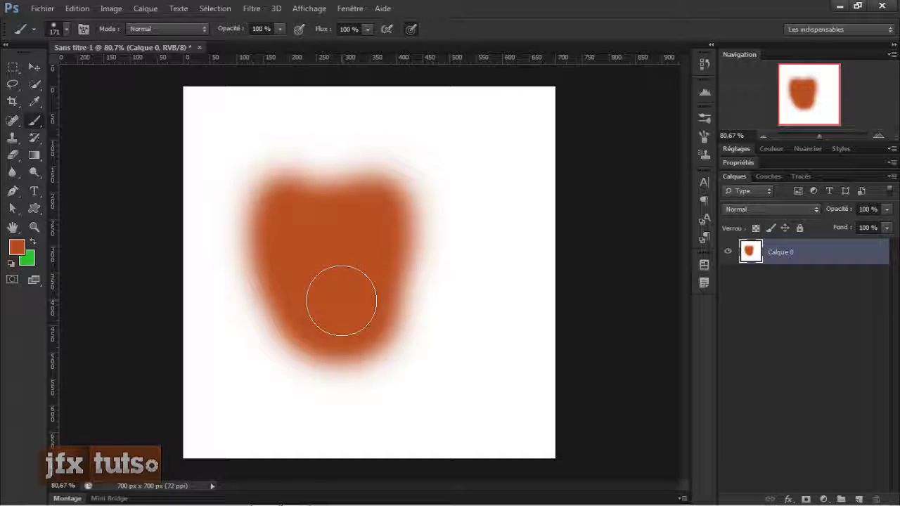
{"action": "mouse_move", "coordinate": [341, 301]}
{"action": "left_mouse_down"}
{"action": "mouse_move", "coordinate": [404, 299]}
{"action": "mouse_move", "coordinate": [399, 282]}
{"action": "mouse_move", "coordinate": [290, 464]}
{"action": "mouse_move", "coordinate": [291, 244]}
{"action": "mouse_move", "coordinate": [410, 264]}
{"action": "mouse_move", "coordinate": [360, 219]}
{"action": "left_mouse_up"}
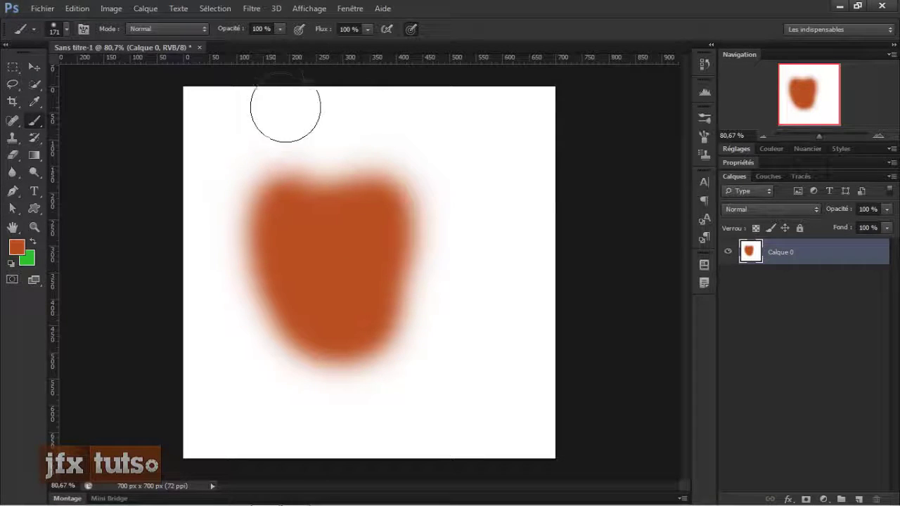
Set the brush hardness to 27% and paint a slightly firmer orange shape above and beside the soft one
{"action": "right_click", "coordinate": [375, 175]}
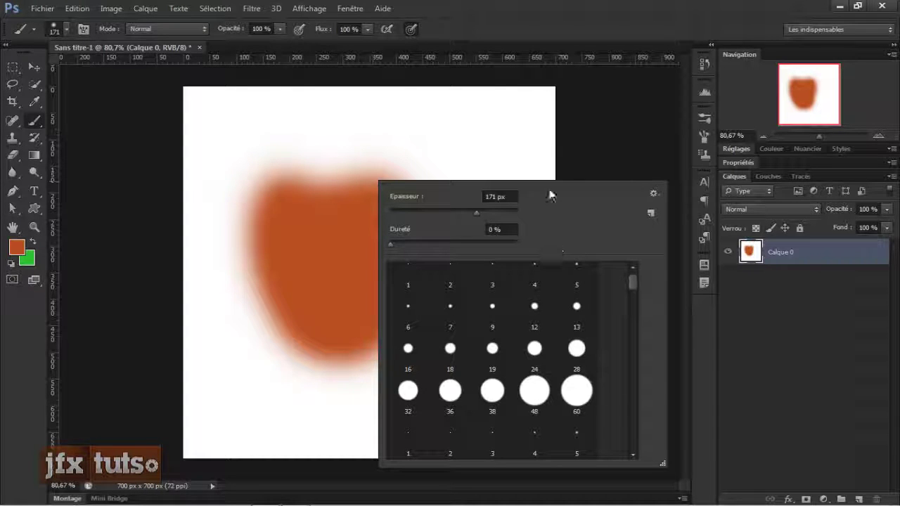
{"action": "left_click", "coordinate": [67, 28]}
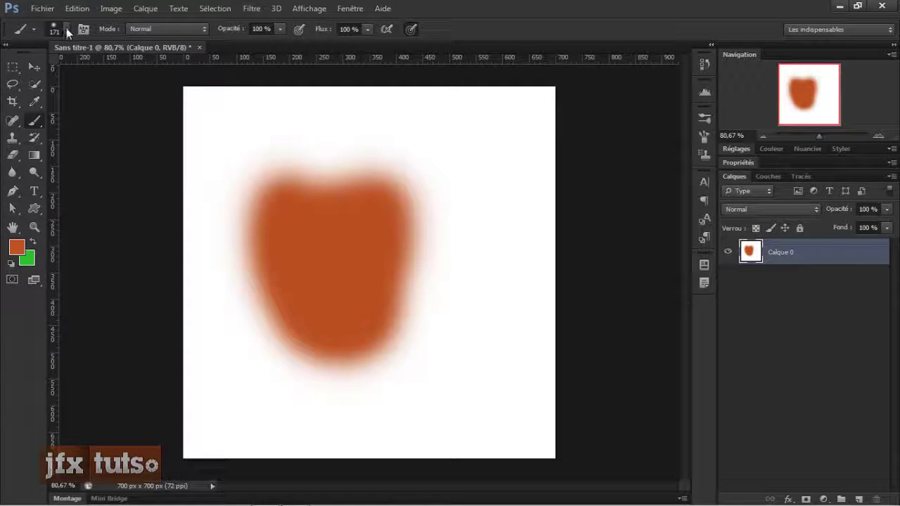
{"action": "left_click", "coordinate": [67, 29]}
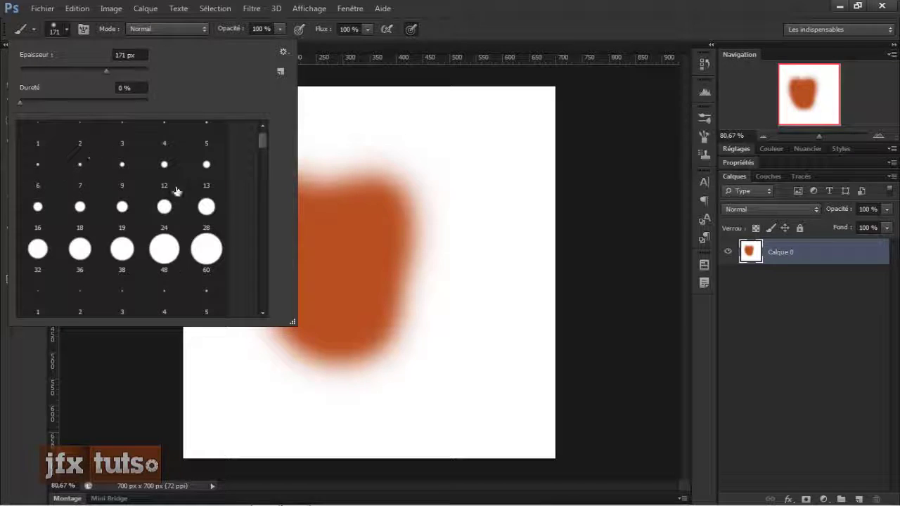
{"action": "left_click", "coordinate": [533, 6]}
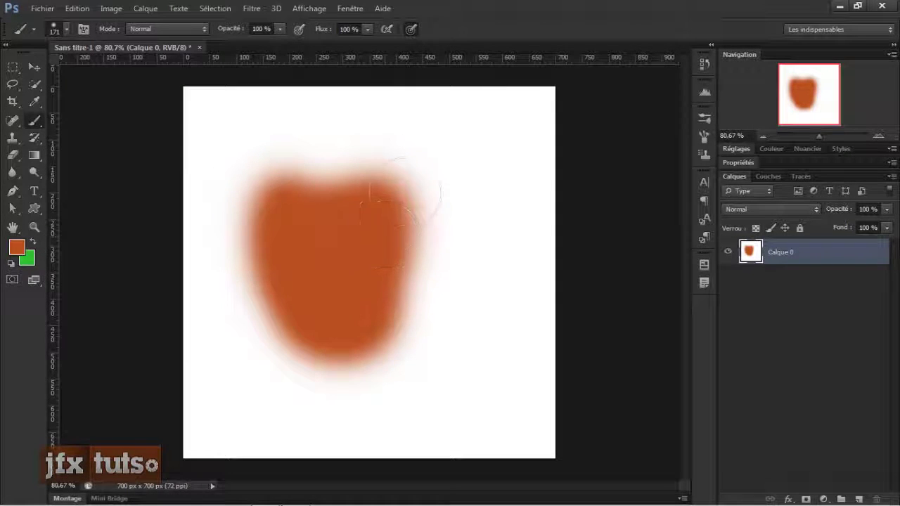
{"action": "right_click", "coordinate": [436, 207]}
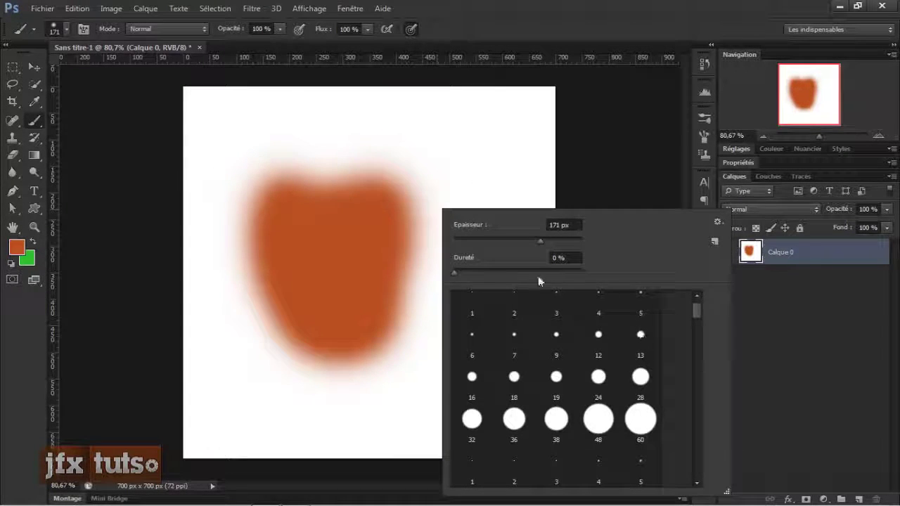
{"action": "mouse_move", "coordinate": [458, 259]}
{"action": "left_mouse_down"}
{"action": "mouse_move", "coordinate": [506, 260]}
{"action": "mouse_move", "coordinate": [478, 253]}
{"action": "left_mouse_up"}
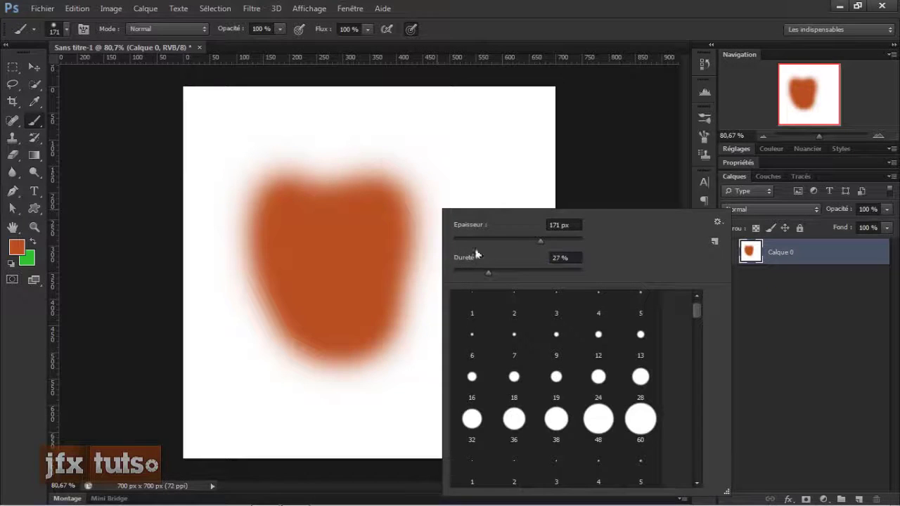
{"action": "left_click", "coordinate": [446, 155]}
{"action": "mouse_move", "coordinate": [376, 154]}
{"action": "left_mouse_down"}
{"action": "mouse_move", "coordinate": [406, 151]}
{"action": "mouse_move", "coordinate": [446, 296]}
{"action": "mouse_move", "coordinate": [485, 274]}
{"action": "mouse_move", "coordinate": [281, 290]}
{"action": "mouse_move", "coordinate": [376, 220]}
{"action": "left_mouse_up"}
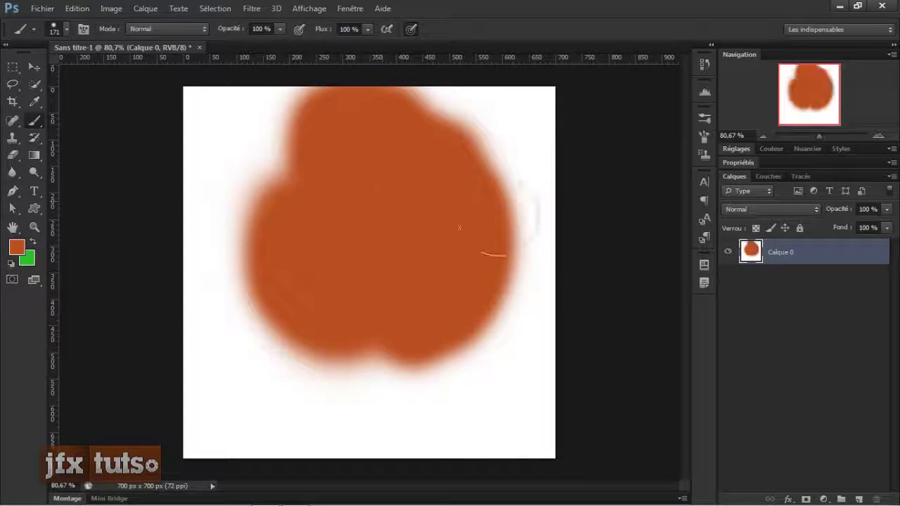
Undo all the soft brush strokes to restore the blank white canvas
{"action": "right_click", "coordinate": [353, 250]}
{"action": "left_click", "coordinate": [688, 26]}
{"action": "key", "text": "ctrl+alt+z"}
{"action": "key", "text": "ctrl+alt+z"}
{"action": "key", "text": "ctrl+alt+z"}
Set the brush hardness to 100% and try a large hard-edged orange shape, undoing the stroke
{"action": "right_click", "coordinate": [485, 182]}
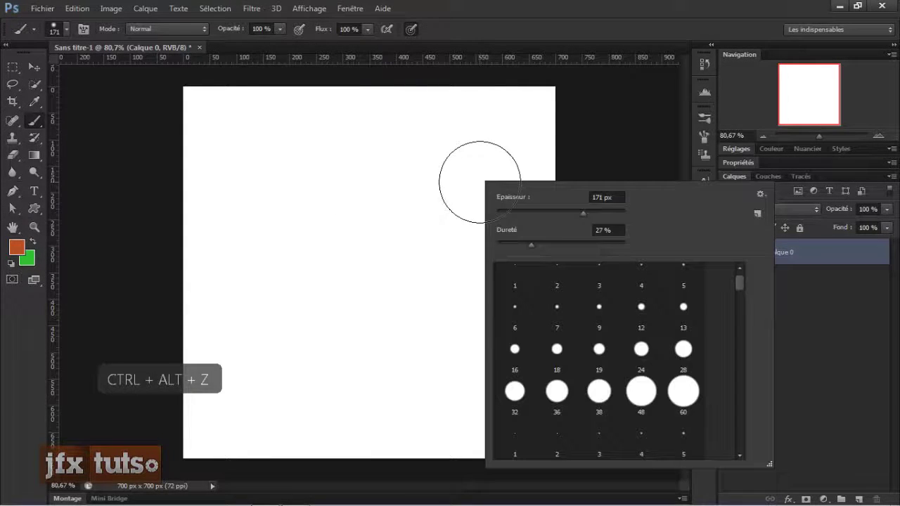
{"action": "left_click_drag", "start_coordinate": [523, 245], "coordinate": [676, 249]}
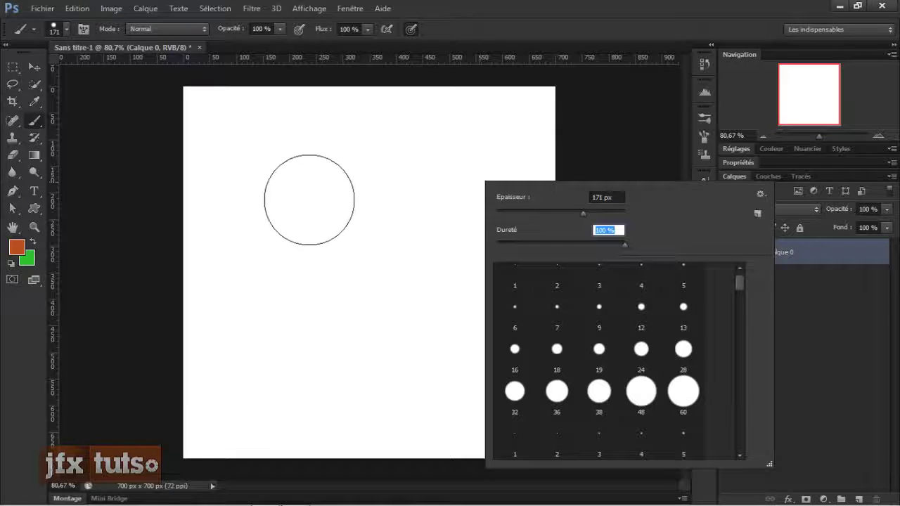
{"action": "mouse_move", "coordinate": [310, 194]}
{"action": "left_mouse_down"}
{"action": "mouse_move", "coordinate": [303, 288]}
{"action": "mouse_move", "coordinate": [365, 198]}
{"action": "mouse_move", "coordinate": [437, 273]}
{"action": "mouse_move", "coordinate": [355, 156]}
{"action": "mouse_move", "coordinate": [384, 228]}
{"action": "mouse_move", "coordinate": [313, 243]}
{"action": "left_mouse_up"}
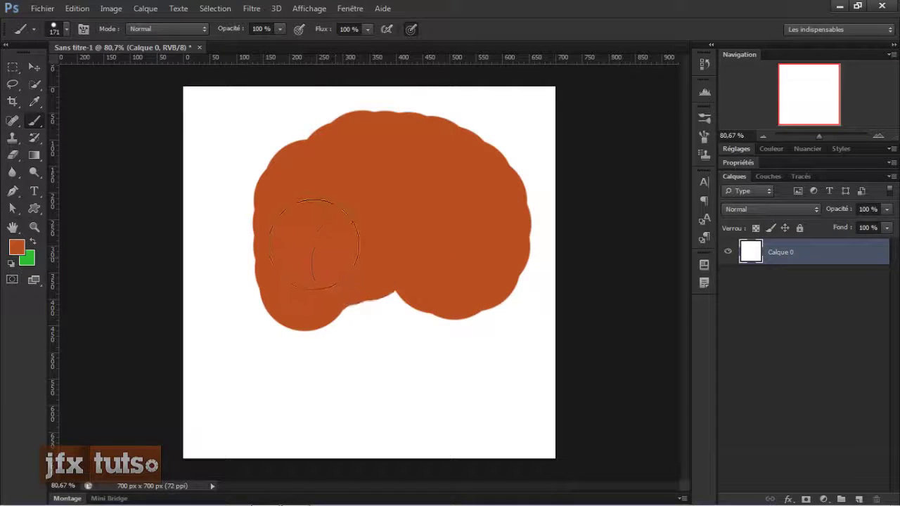
{"action": "key", "text": "ctrl+z"}
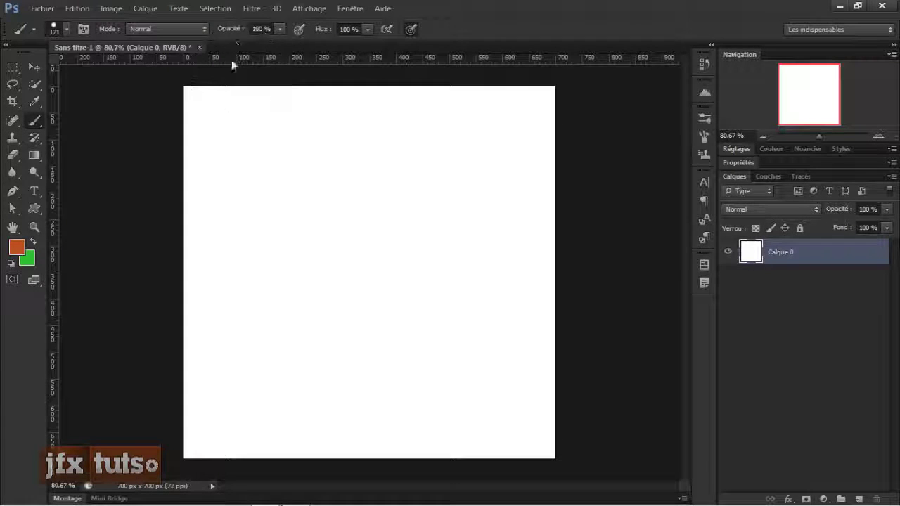
Reduce the brush size to 39 px and paint a vertical orange stroke in the canvas's upper left area at 100% opacity
{"action": "right_click", "coordinate": [306, 155]}
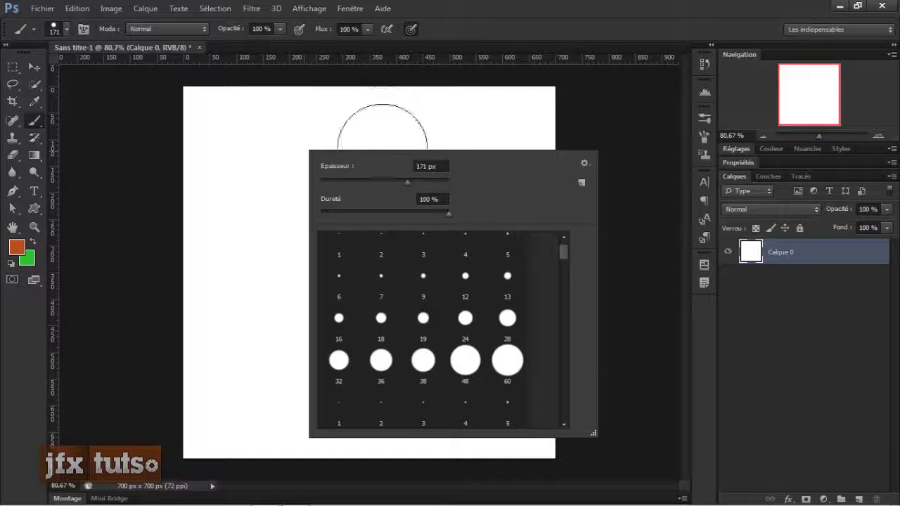
{"action": "left_click", "coordinate": [488, 5]}
{"action": "left_click", "coordinate": [238, 30]}
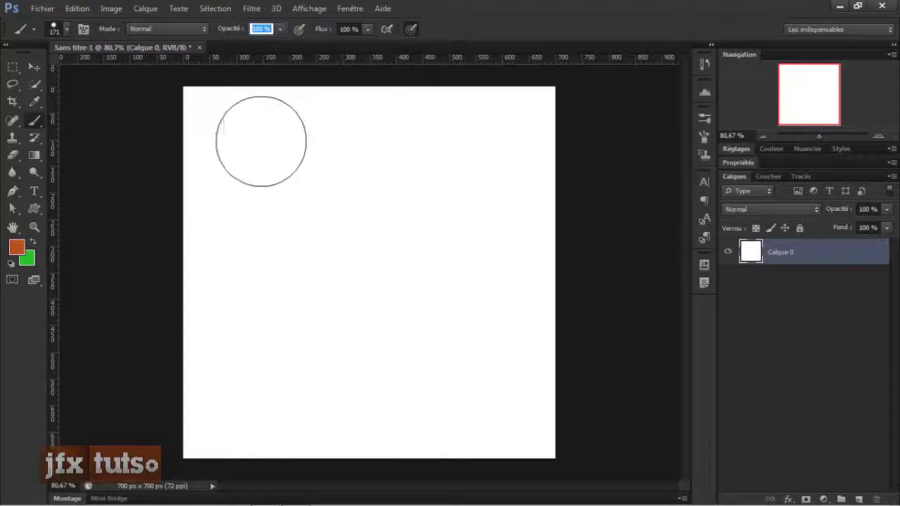
{"action": "right_click", "coordinate": [267, 149]}
{"action": "left_click_drag", "start_coordinate": [342, 177], "coordinate": [308, 175]}
{"action": "key", "text": "Return"}
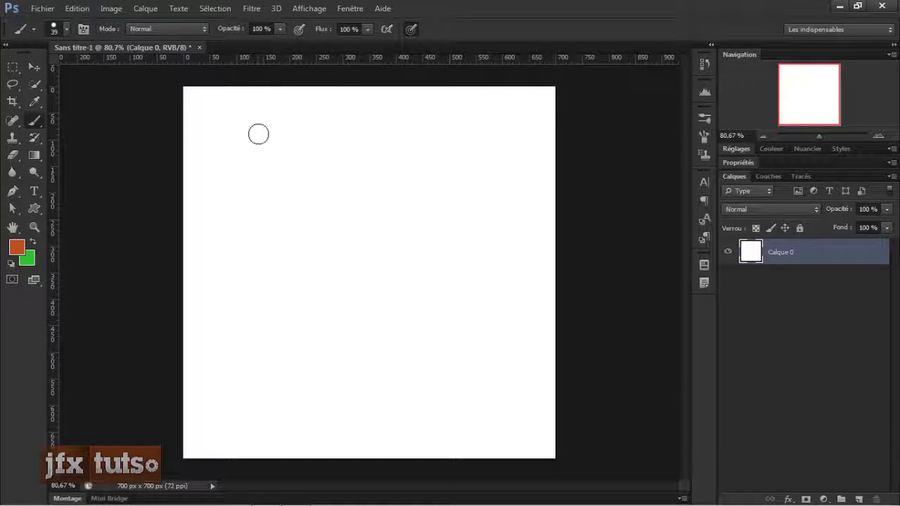
{"action": "left_click_drag", "start_coordinate": [234, 141], "coordinate": [235, 275]}
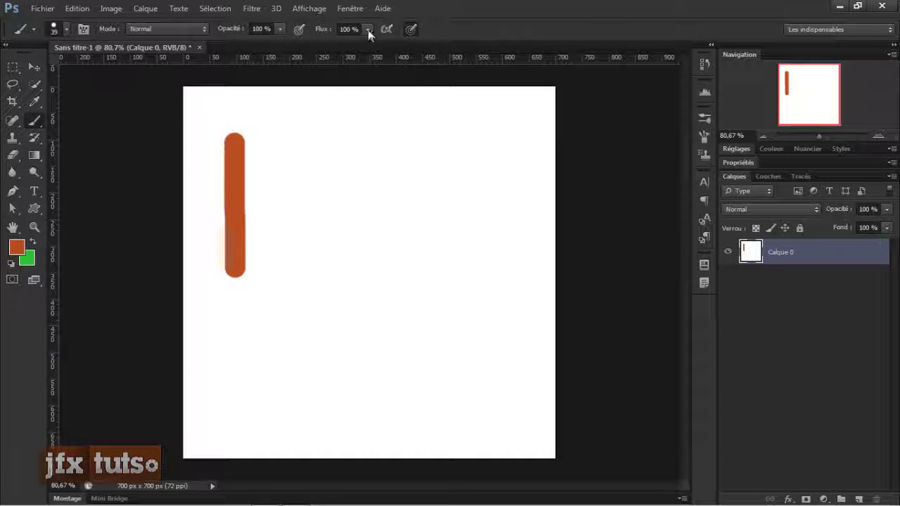
Set the brush opacity to 50% and paint a second vertical stroke to the right of the first
{"action": "mouse_move", "coordinate": [217, 33]}
{"action": "left_mouse_down"}
{"action": "mouse_move", "coordinate": [226, 30]}
{"action": "mouse_move", "coordinate": [212, 30]}
{"action": "left_mouse_up"}
{"action": "type", "text": "50"}
{"action": "key", "text": "Return"}
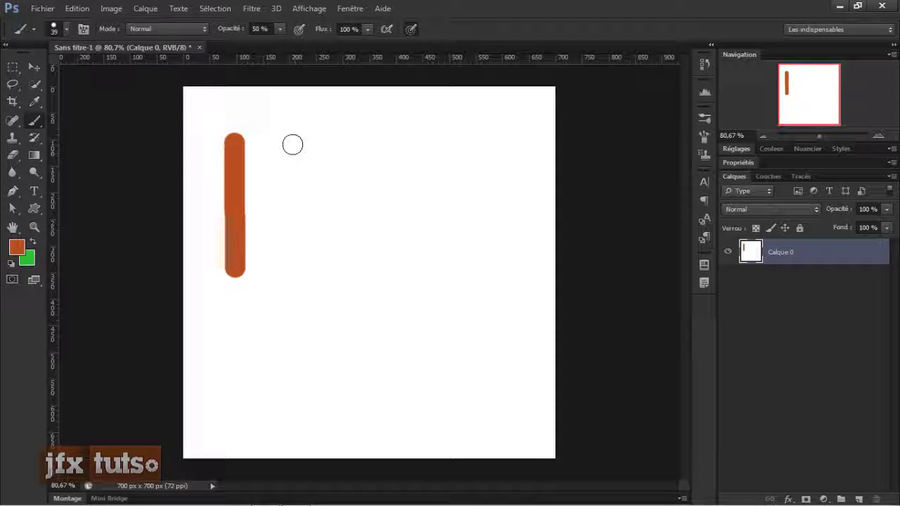
{"action": "left_click_drag", "start_coordinate": [292, 145], "coordinate": [293, 277]}
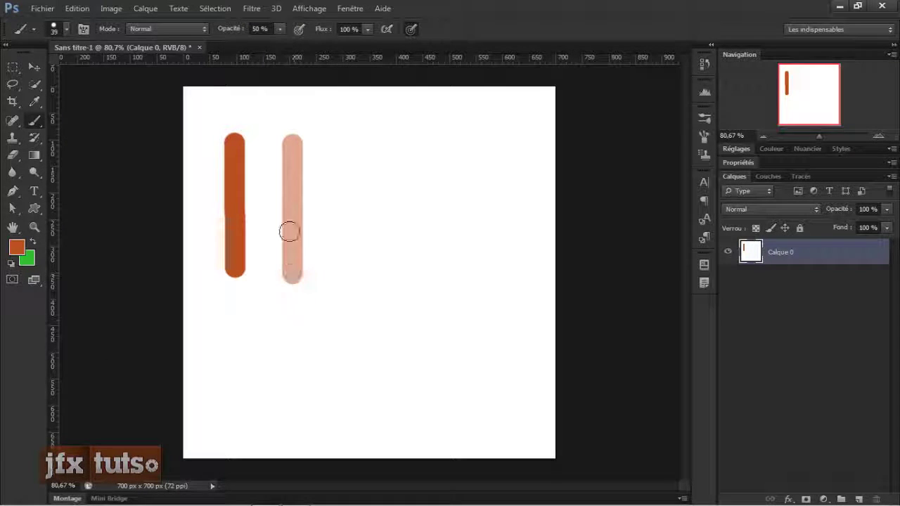
Try a vertical stroke at 1% brush opacity to the right of the second stroke and undo it
{"action": "scroll", "coordinate": [305, 152], "scroll_direction": "up", "scroll_amount": 4}
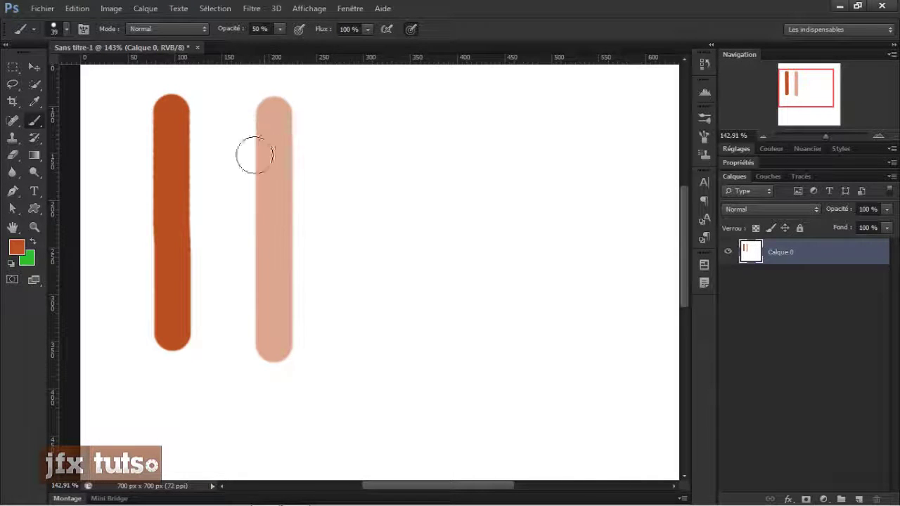
{"action": "left_click_drag", "start_coordinate": [236, 32], "coordinate": [197, 32]}
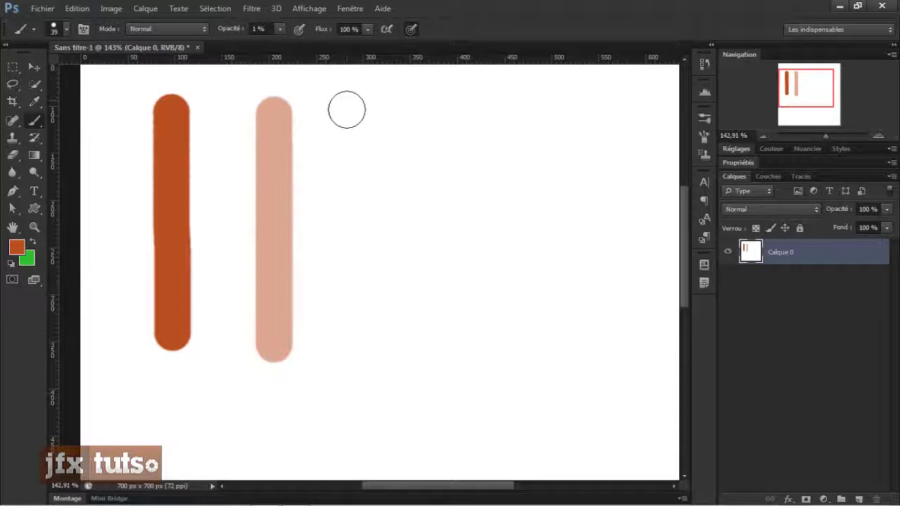
{"action": "left_click_drag", "start_coordinate": [345, 108], "coordinate": [344, 267]}
{"action": "mouse_move", "coordinate": [343, 327]}
{"action": "left_mouse_down"}
{"action": "mouse_move", "coordinate": [339, 350]}
{"action": "mouse_move", "coordinate": [353, 237]}
{"action": "mouse_move", "coordinate": [353, 116]}
{"action": "mouse_move", "coordinate": [352, 299]}
{"action": "mouse_move", "coordinate": [353, 138]}
{"action": "mouse_move", "coordinate": [341, 316]}
{"action": "left_mouse_up"}
{"action": "key", "text": "ctrl+z"}
Restore the brush opacity and flow to 100% and paint a third vertical stroke to the right of the pale one
{"action": "left_click_drag", "start_coordinate": [237, 32], "coordinate": [382, 31]}
{"action": "left_click_drag", "start_coordinate": [326, 30], "coordinate": [319, 34]}
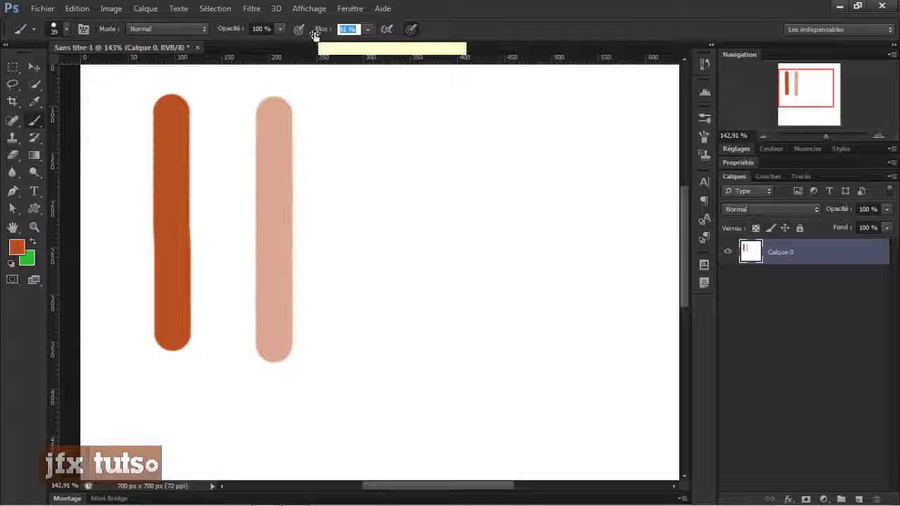
{"action": "left_click_drag", "start_coordinate": [315, 35], "coordinate": [352, 31]}
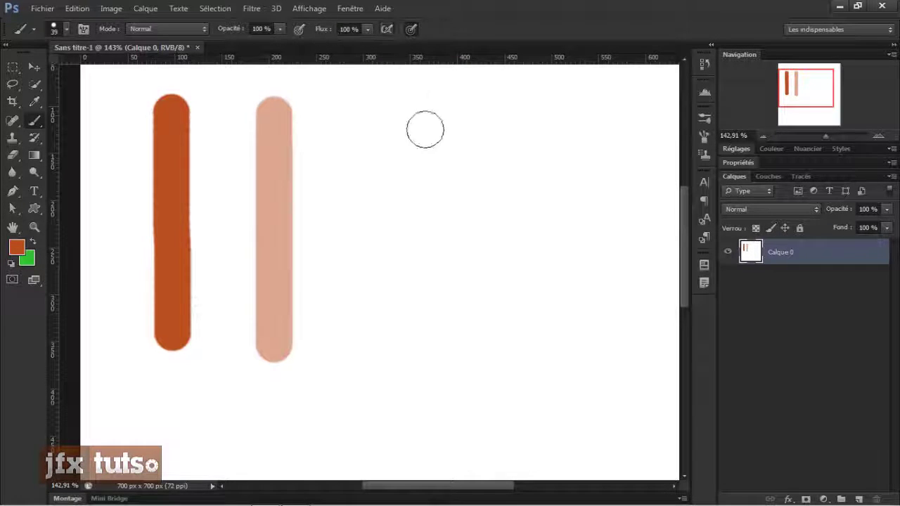
{"action": "left_click_drag", "start_coordinate": [394, 120], "coordinate": [393, 320]}
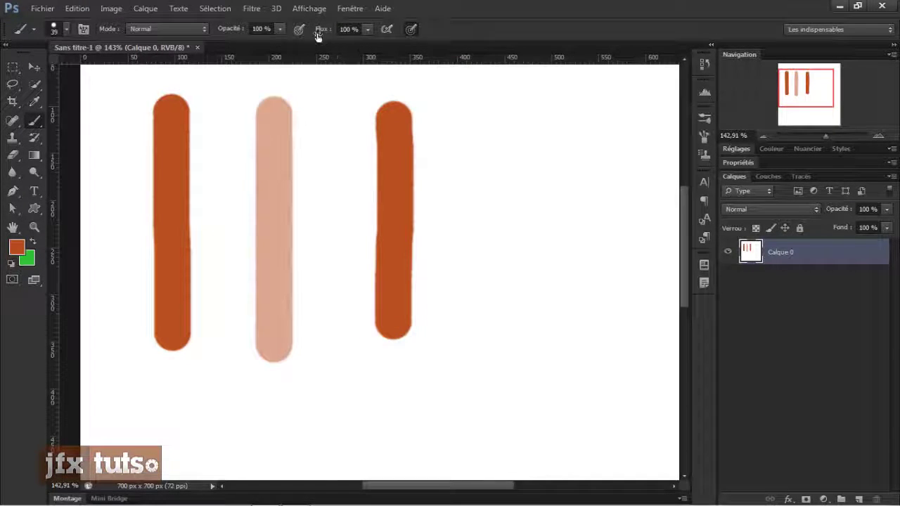
Set the brush flow to 50% and paint a fourth vertical stroke beside the third one
{"action": "key", "text": "KP_5"}
{"action": "key", "text": "KP_Enter"}
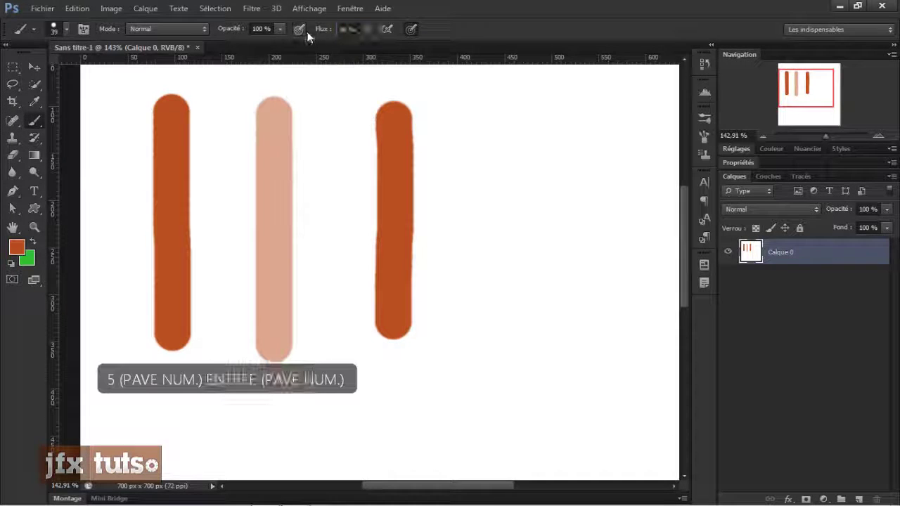
{"action": "mouse_move", "coordinate": [470, 119]}
{"action": "left_mouse_down"}
{"action": "mouse_move", "coordinate": [471, 291]}
{"action": "mouse_move", "coordinate": [454, 255]}
{"action": "mouse_move", "coordinate": [450, 161]}
{"action": "mouse_move", "coordinate": [458, 157]}
{"action": "left_mouse_up"}
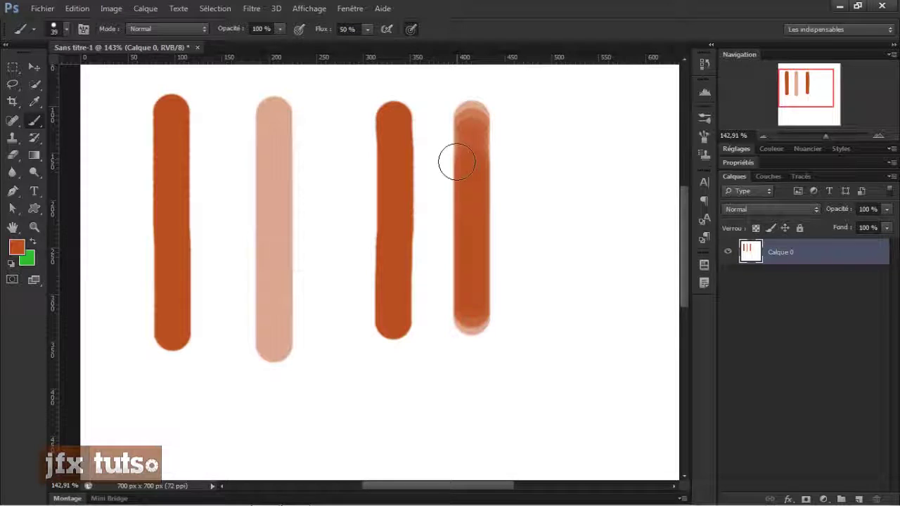
Undo the fourth stroke and repaint it at 50% flow with a wider gap beside the third stroke
{"action": "key", "text": "ctrl+z"}
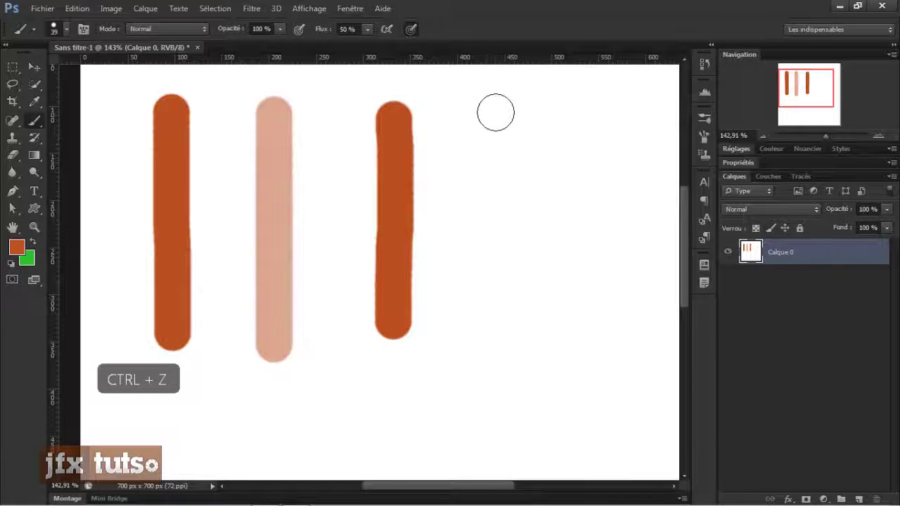
{"action": "mouse_move", "coordinate": [489, 116]}
{"action": "left_mouse_down"}
{"action": "mouse_move", "coordinate": [495, 338]}
{"action": "mouse_move", "coordinate": [488, 112]}
{"action": "mouse_move", "coordinate": [486, 280]}
{"action": "left_mouse_up"}
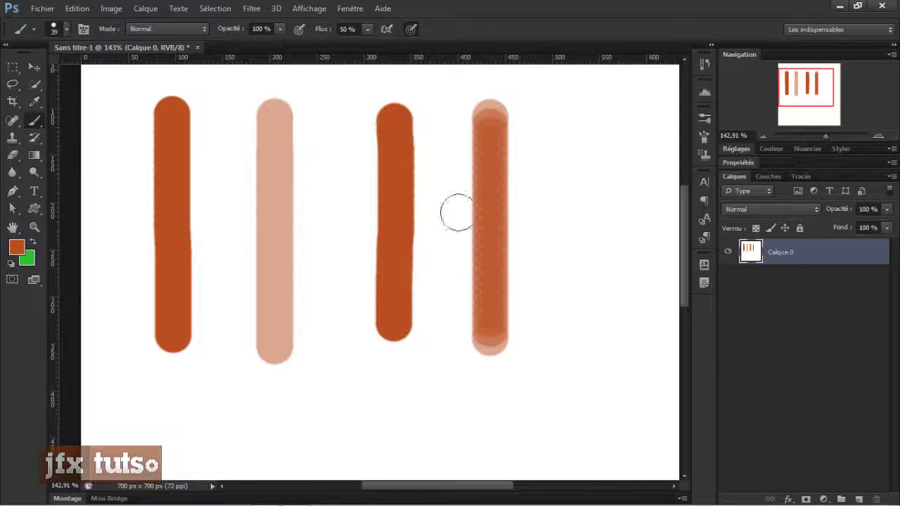
Set the brush flow to 1% and paint repeatedly over one vertical area right of the fourth stroke to build up color
{"action": "left_click_drag", "start_coordinate": [325, 33], "coordinate": [291, 32]}
{"action": "mouse_move", "coordinate": [546, 126]}
{"action": "left_mouse_down"}
{"action": "mouse_move", "coordinate": [545, 269]}
{"action": "mouse_move", "coordinate": [554, 129]}
{"action": "mouse_move", "coordinate": [554, 254]}
{"action": "mouse_move", "coordinate": [558, 103]}
{"action": "mouse_move", "coordinate": [555, 228]}
{"action": "left_mouse_up"}
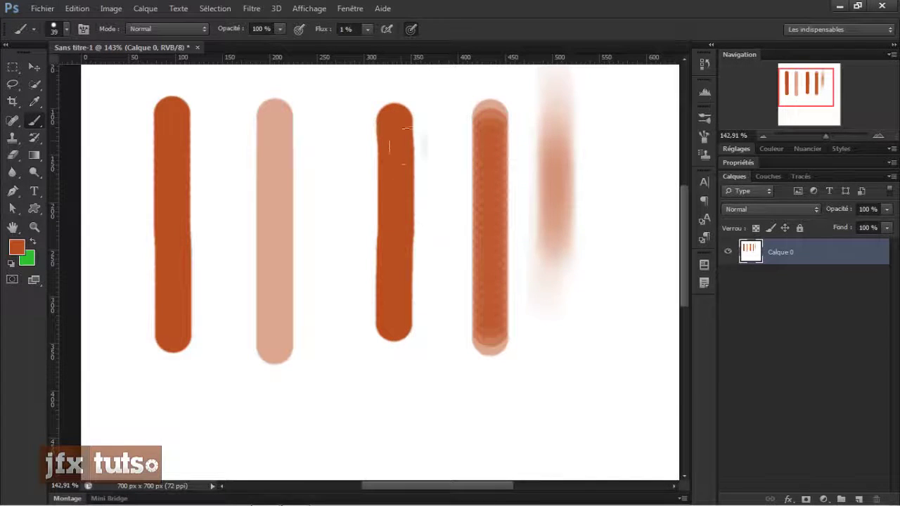
{"action": "mouse_move", "coordinate": [578, 151]}
{"action": "left_mouse_down"}
{"action": "mouse_move", "coordinate": [555, 162]}
{"action": "mouse_move", "coordinate": [560, 150]}
{"action": "mouse_move", "coordinate": [557, 209]}
{"action": "mouse_move", "coordinate": [561, 127]}
{"action": "mouse_move", "coordinate": [556, 238]}
{"action": "mouse_move", "coordinate": [568, 241]}
{"action": "mouse_move", "coordinate": [550, 205]}
{"action": "mouse_move", "coordinate": [559, 135]}
{"action": "mouse_move", "coordinate": [555, 227]}
{"action": "left_mouse_up"}
{"action": "left_click_drag", "start_coordinate": [554, 192], "coordinate": [559, 243]}
Paint a short soft-edged stroke at the far right of the canvas with 7% brush hardness and 100% flow
{"action": "right_click", "coordinate": [608, 210]}
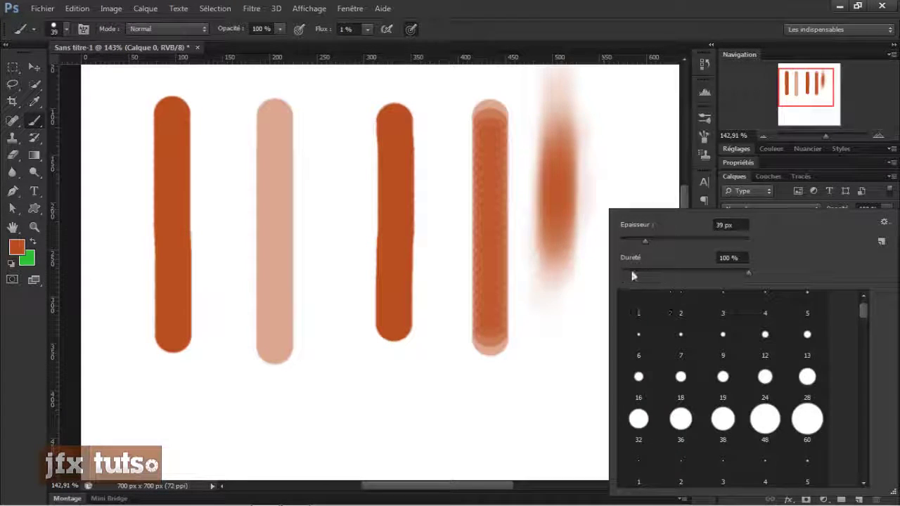
{"action": "left_click", "coordinate": [633, 276]}
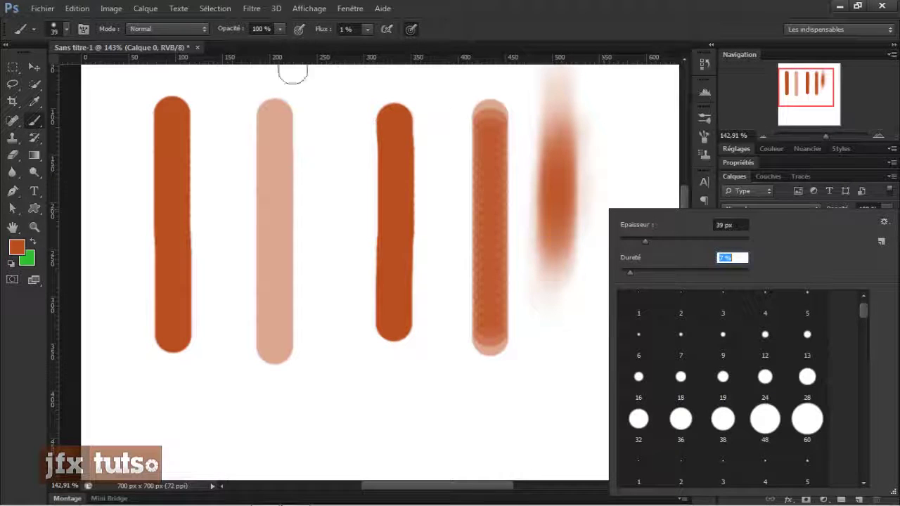
{"action": "left_click_drag", "start_coordinate": [320, 29], "coordinate": [536, 34]}
{"action": "mouse_move", "coordinate": [623, 164]}
{"action": "left_mouse_down"}
{"action": "mouse_move", "coordinate": [619, 201]}
{"action": "mouse_move", "coordinate": [633, 176]}
{"action": "mouse_move", "coordinate": [617, 237]}
{"action": "mouse_move", "coordinate": [630, 97]}
{"action": "mouse_move", "coordinate": [599, 130]}
{"action": "left_mouse_up"}
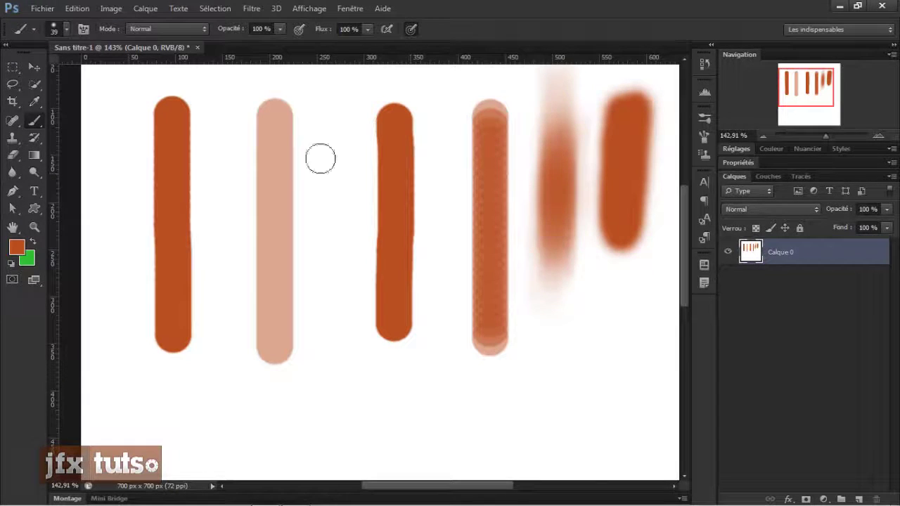
Add a new empty layer and delete the painted layer Calque 0
{"action": "scroll", "coordinate": [324, 162], "scroll_direction": "down", "scroll_amount": 2}
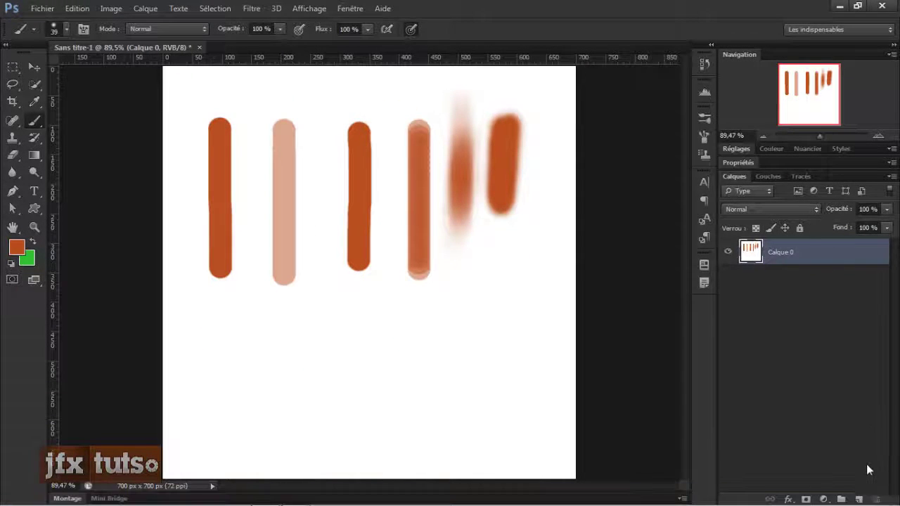
{"action": "left_click", "coordinate": [860, 499]}
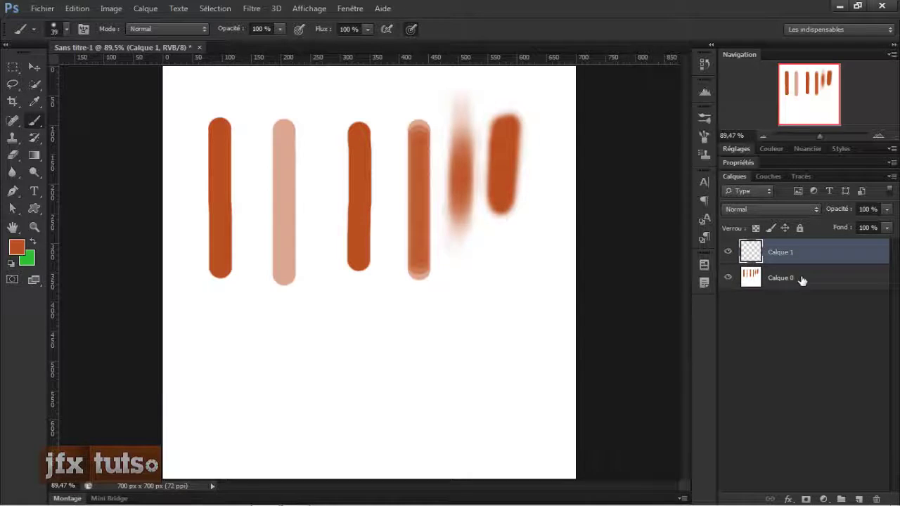
{"action": "left_click", "coordinate": [802, 280]}
{"action": "key", "text": "BackSpace"}
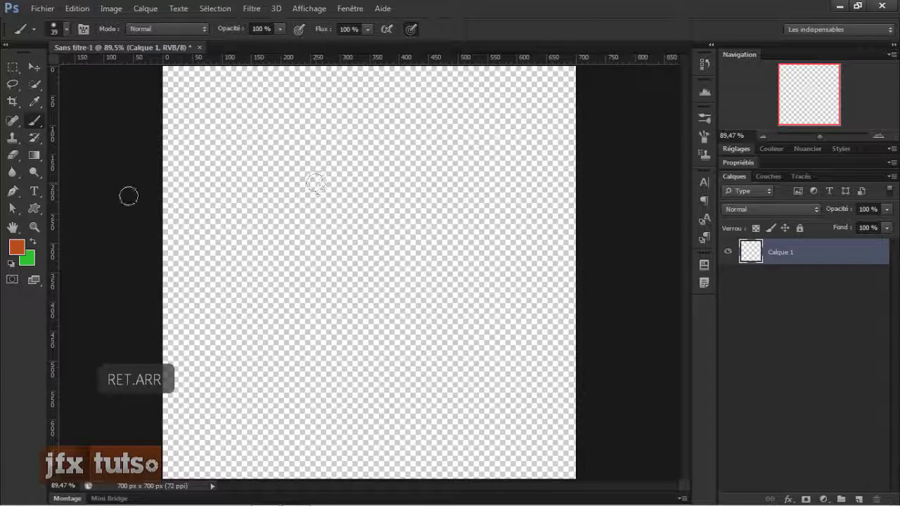
Examine the blending modes offered for the layer and those offered for the brush
{"action": "scroll", "coordinate": [142, 198], "scroll_direction": "down", "scroll_amount": 2}
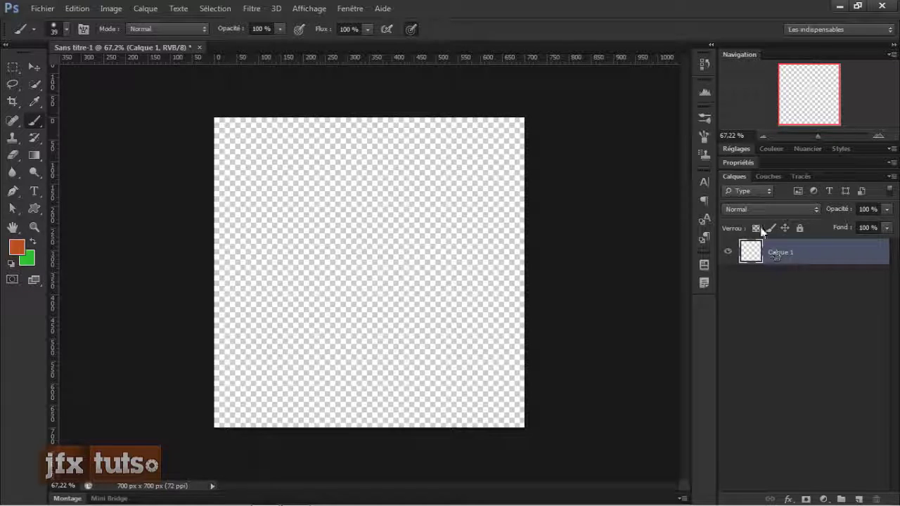
{"action": "left_click", "coordinate": [796, 209]}
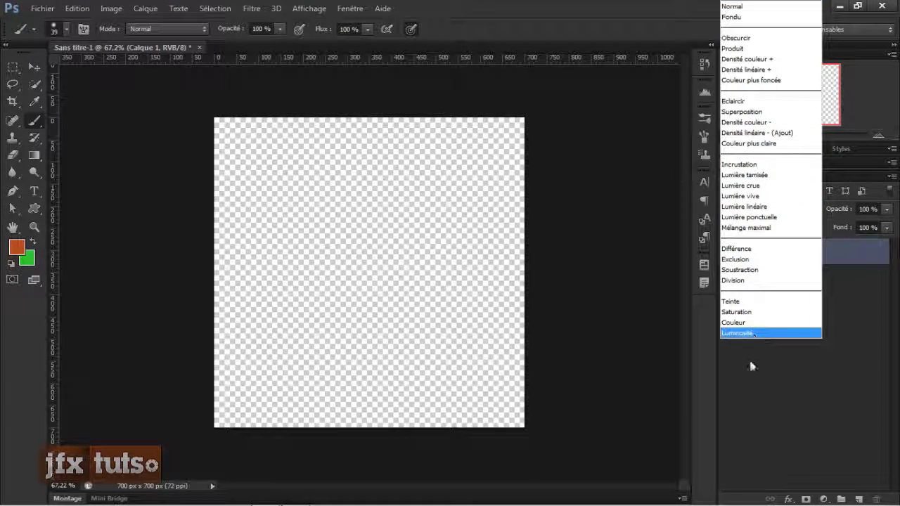
{"action": "left_click", "coordinate": [735, 6]}
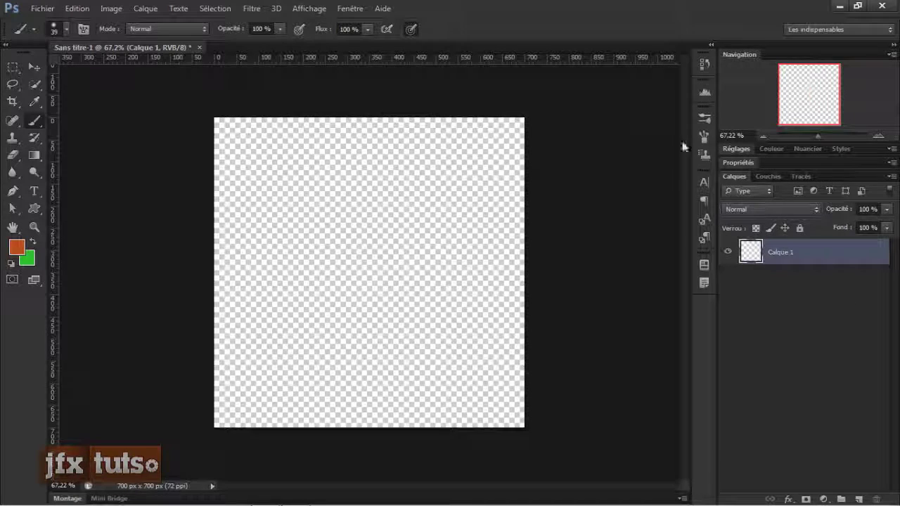
{"action": "left_click", "coordinate": [164, 29]}
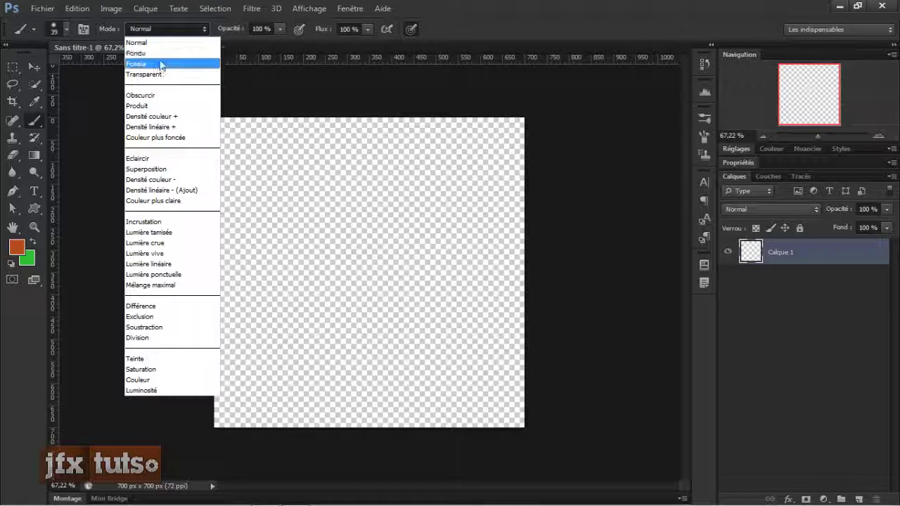
{"action": "key", "text": "Escape"}
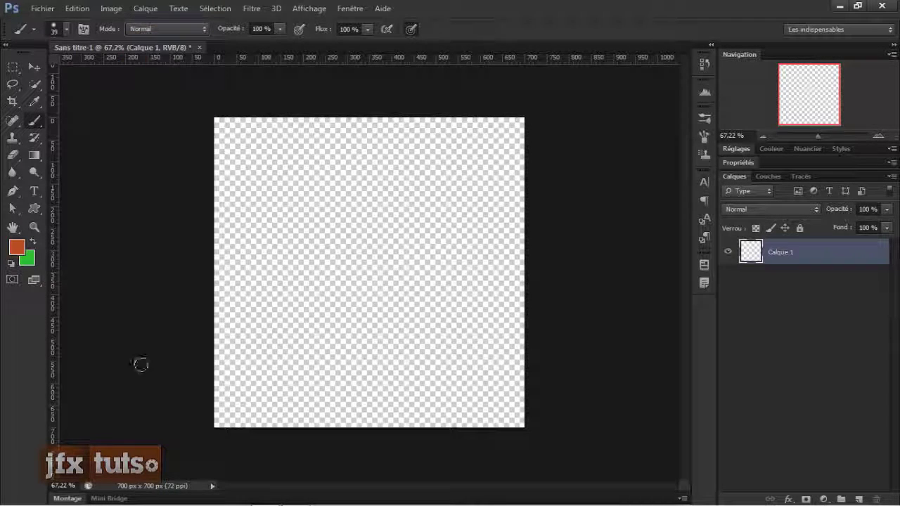
{"action": "left_click", "coordinate": [166, 29]}
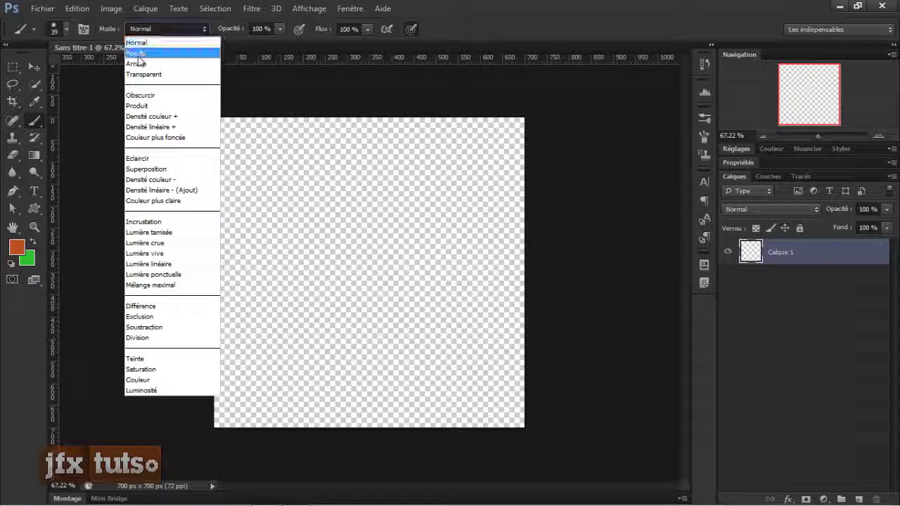
{"action": "left_click", "coordinate": [140, 50]}
{"action": "key", "text": "shift+alt+n"}
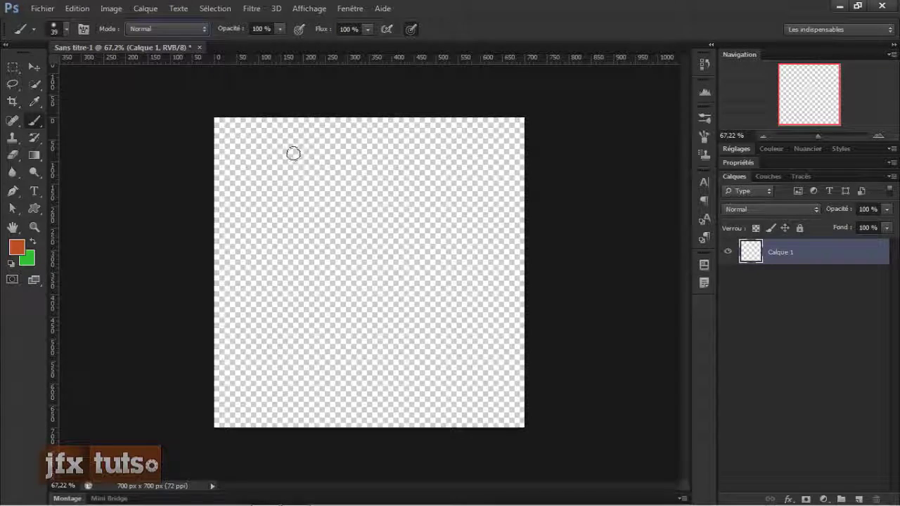
Try a wavy Normal-mode stroke across the upper canvas, first with the soft brush and again at 99% hardness, undoing both
{"action": "scroll", "coordinate": [408, 227], "scroll_direction": "up", "scroll_amount": 4}
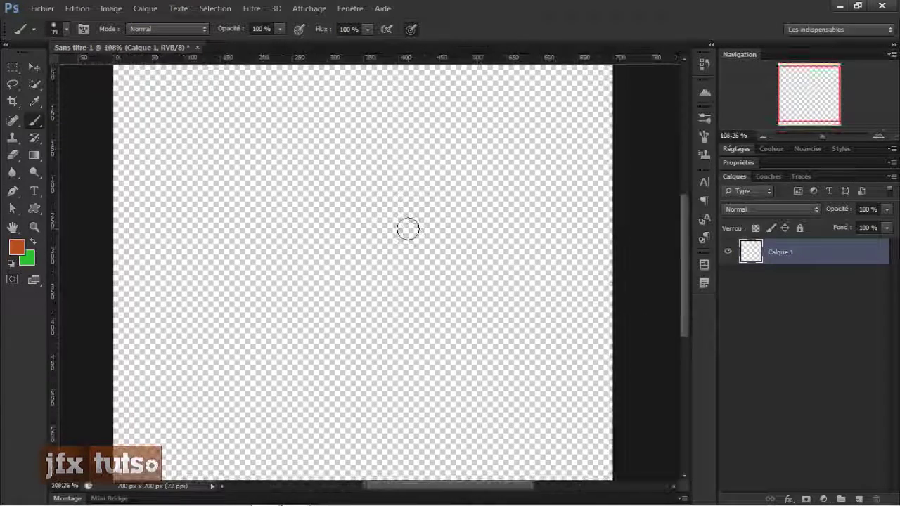
{"action": "mouse_move", "coordinate": [194, 123]}
{"action": "left_mouse_down"}
{"action": "mouse_move", "coordinate": [185, 204]}
{"action": "mouse_move", "coordinate": [221, 217]}
{"action": "mouse_move", "coordinate": [225, 111]}
{"action": "mouse_move", "coordinate": [247, 98]}
{"action": "left_mouse_up"}
{"action": "key", "text": "ctrl+z"}
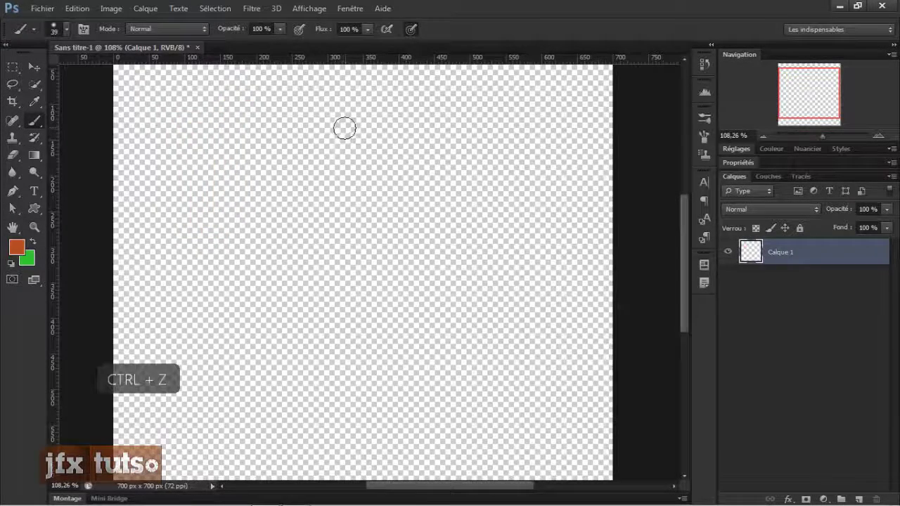
{"action": "right_click", "coordinate": [344, 129]}
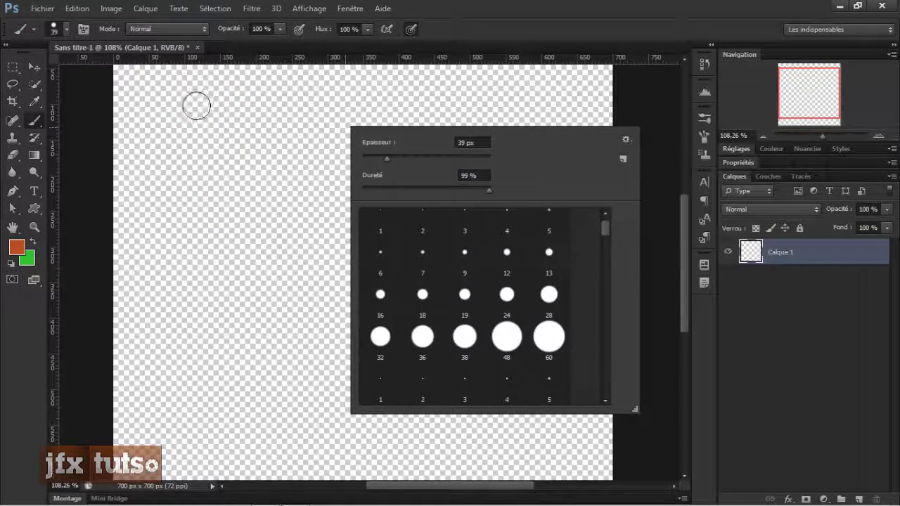
{"action": "mouse_move", "coordinate": [195, 106]}
{"action": "left_mouse_down"}
{"action": "mouse_move", "coordinate": [195, 139]}
{"action": "mouse_move", "coordinate": [211, 169]}
{"action": "mouse_move", "coordinate": [240, 150]}
{"action": "mouse_move", "coordinate": [234, 113]}
{"action": "mouse_move", "coordinate": [272, 127]}
{"action": "mouse_move", "coordinate": [267, 184]}
{"action": "mouse_move", "coordinate": [350, 174]}
{"action": "mouse_move", "coordinate": [370, 90]}
{"action": "mouse_move", "coordinate": [417, 124]}
{"action": "mouse_move", "coordinate": [520, 128]}
{"action": "mouse_move", "coordinate": [542, 150]}
{"action": "left_mouse_up"}
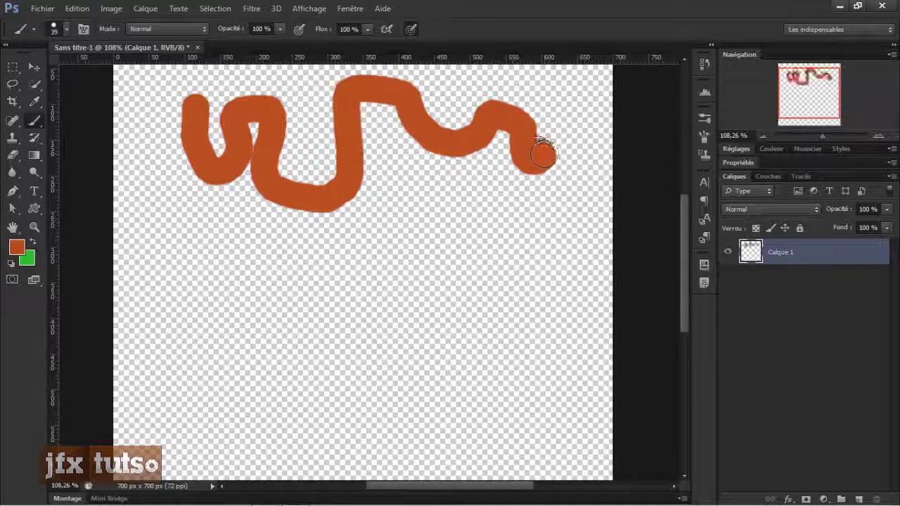
{"action": "key", "text": "ctrl+z"}
Set the brush mode to Fondu and paint a long winding stroke across the upper part of the canvas
{"action": "left_click", "coordinate": [178, 30]}
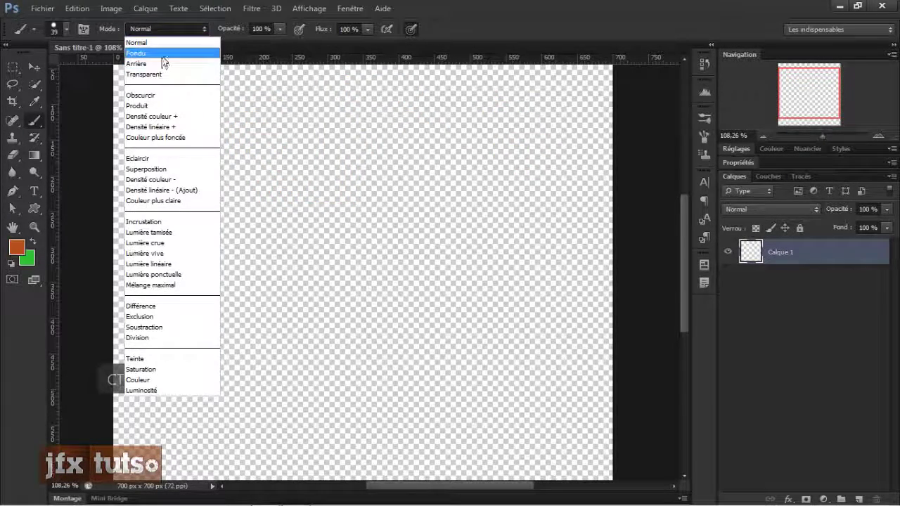
{"action": "left_click", "coordinate": [138, 53]}
{"action": "mouse_move", "coordinate": [159, 106]}
{"action": "left_mouse_down"}
{"action": "mouse_move", "coordinate": [220, 159]}
{"action": "mouse_move", "coordinate": [355, 120]}
{"action": "mouse_move", "coordinate": [495, 130]}
{"action": "mouse_move", "coordinate": [504, 142]}
{"action": "mouse_move", "coordinate": [532, 126]}
{"action": "mouse_move", "coordinate": [518, 158]}
{"action": "mouse_move", "coordinate": [402, 187]}
{"action": "mouse_move", "coordinate": [289, 204]}
{"action": "mouse_move", "coordinate": [155, 202]}
{"action": "mouse_move", "coordinate": [317, 227]}
{"action": "left_mouse_up"}
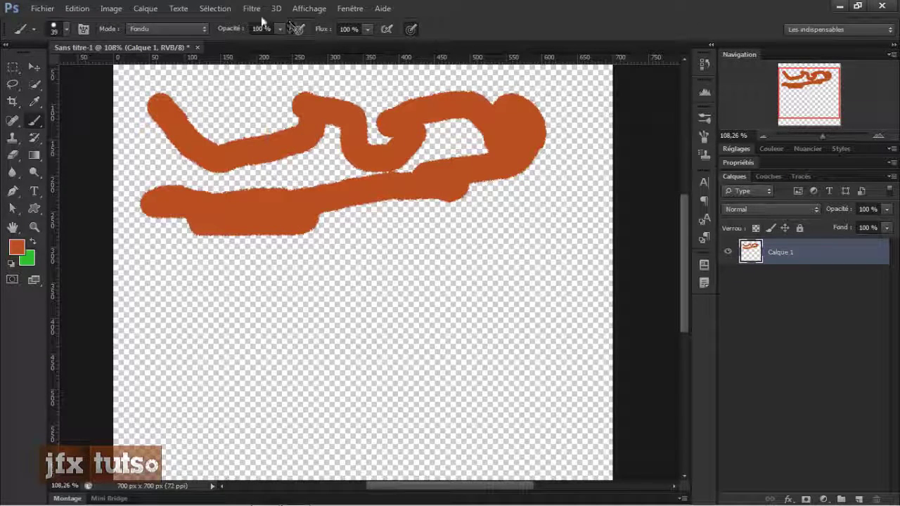
Reduce the brush opacity to 57% and paint a grainy Fondu stroke below and right of the solid one
{"action": "left_click_drag", "start_coordinate": [231, 29], "coordinate": [209, 29]}
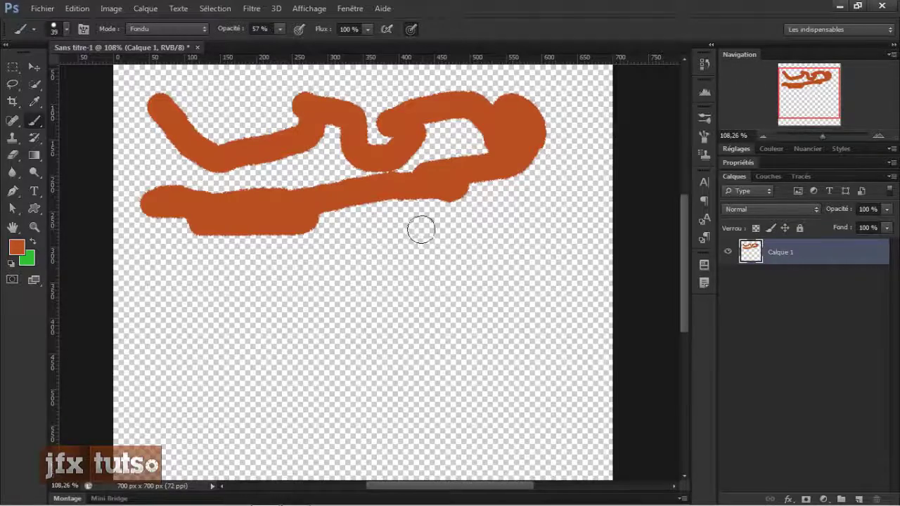
{"action": "mouse_move", "coordinate": [393, 236]}
{"action": "left_mouse_down"}
{"action": "mouse_move", "coordinate": [453, 260]}
{"action": "mouse_move", "coordinate": [462, 240]}
{"action": "mouse_move", "coordinate": [560, 231]}
{"action": "mouse_move", "coordinate": [564, 139]}
{"action": "mouse_move", "coordinate": [555, 277]}
{"action": "mouse_move", "coordinate": [514, 258]}
{"action": "mouse_move", "coordinate": [405, 271]}
{"action": "mouse_move", "coordinate": [394, 248]}
{"action": "left_mouse_up"}
{"action": "scroll", "coordinate": [425, 243], "scroll_direction": "up", "scroll_amount": 2}
{"action": "scroll", "coordinate": [426, 242], "scroll_direction": "down", "scroll_amount": 2}
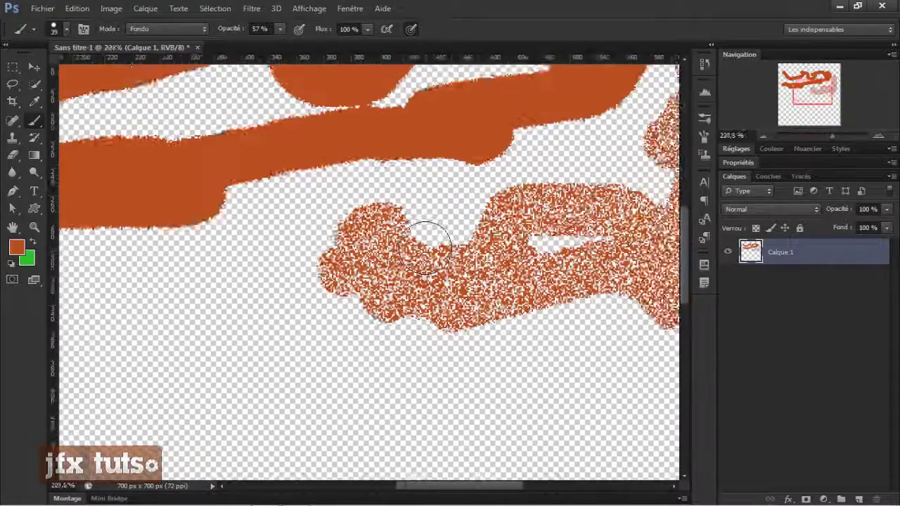
{"action": "scroll", "coordinate": [425, 242], "scroll_direction": "down", "scroll_amount": 1}
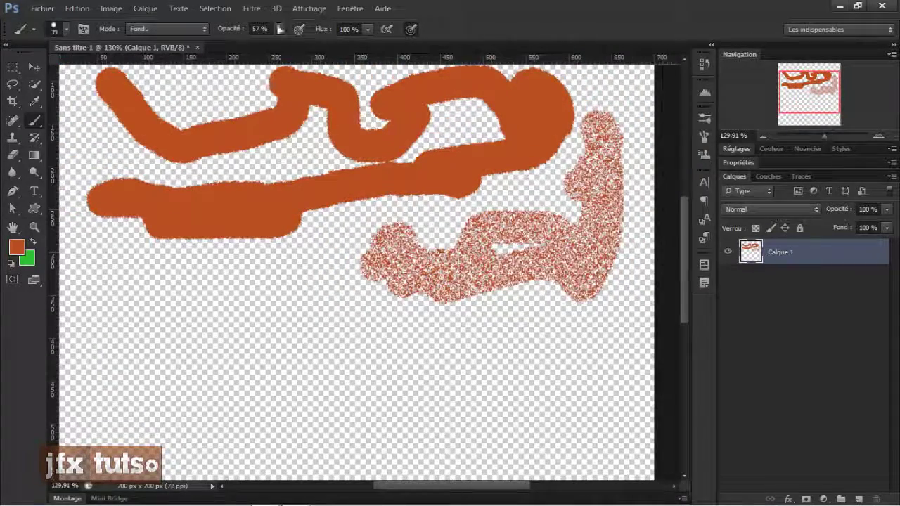
Set the brush opacity to 100% and flow to 30%, and paint a Fondu stroke below the existing ones
{"action": "left_click_drag", "start_coordinate": [232, 33], "coordinate": [292, 34]}
{"action": "type", "text": "30"}
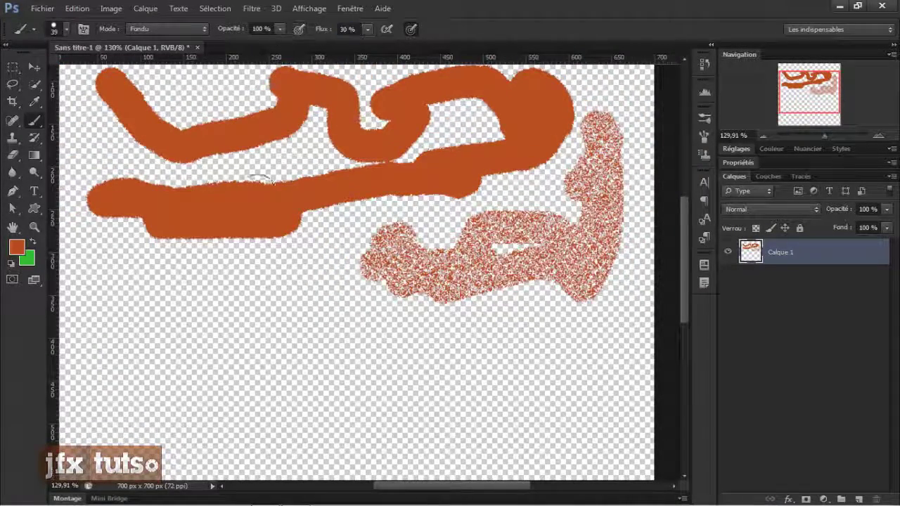
{"action": "mouse_move", "coordinate": [278, 282]}
{"action": "left_mouse_down"}
{"action": "mouse_move", "coordinate": [279, 312]}
{"action": "mouse_move", "coordinate": [308, 290]}
{"action": "mouse_move", "coordinate": [330, 288]}
{"action": "mouse_move", "coordinate": [405, 316]}
{"action": "mouse_move", "coordinate": [492, 325]}
{"action": "mouse_move", "coordinate": [462, 342]}
{"action": "mouse_move", "coordinate": [307, 336]}
{"action": "mouse_move", "coordinate": [197, 313]}
{"action": "mouse_move", "coordinate": [184, 287]}
{"action": "left_mouse_up"}
Lower the brush hardness to 17% and paint a winding Fondu stroke beneath the solid strokes
{"action": "right_click", "coordinate": [147, 280]}
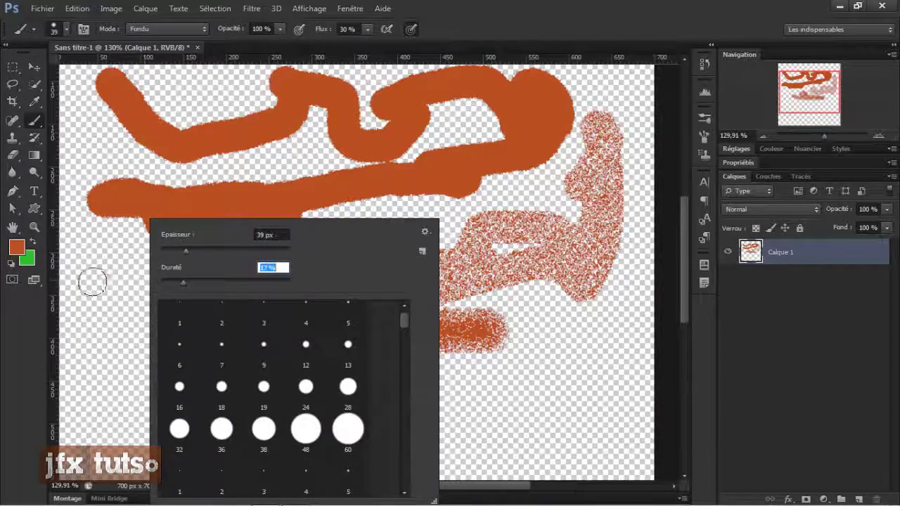
{"action": "mouse_move", "coordinate": [91, 278]}
{"action": "left_mouse_down"}
{"action": "mouse_move", "coordinate": [113, 278]}
{"action": "mouse_move", "coordinate": [168, 285]}
{"action": "mouse_move", "coordinate": [146, 246]}
{"action": "mouse_move", "coordinate": [171, 299]}
{"action": "mouse_move", "coordinate": [258, 359]}
{"action": "mouse_move", "coordinate": [350, 371]}
{"action": "mouse_move", "coordinate": [359, 406]}
{"action": "mouse_move", "coordinate": [408, 310]}
{"action": "left_mouse_up"}
{"action": "key", "text": "ctrl+minus"}
{"action": "key", "text": "ctrl+minus"}
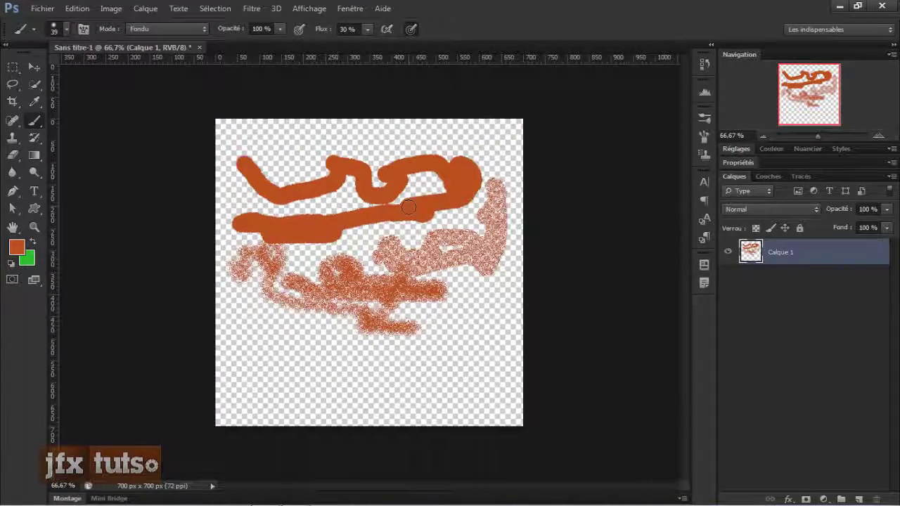
Undo all the Fondu strokes on Calque 1 until the layer is empty
{"action": "key", "text": "ctrl+alt+z"}
{"action": "key", "text": "ctrl+alt+z"}
{"action": "key", "text": "ctrl+alt+z"}
{"action": "key", "text": "ctrl+alt+z"}
{"action": "key", "text": "ctrl+alt+z"}
{"action": "key", "text": "ctrl+alt+z"}
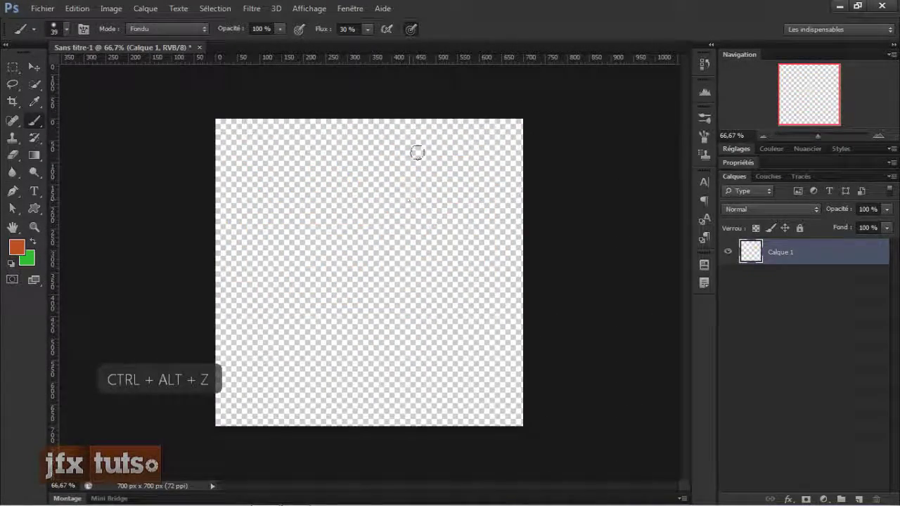
Set the brush mode to Arrière, try a diagonal stroke in the middle of the canvas and undo it
{"action": "scroll", "coordinate": [332, 168], "scroll_direction": "up", "scroll_amount": 2}
{"action": "scroll", "coordinate": [332, 167], "scroll_direction": "up", "scroll_amount": 1}
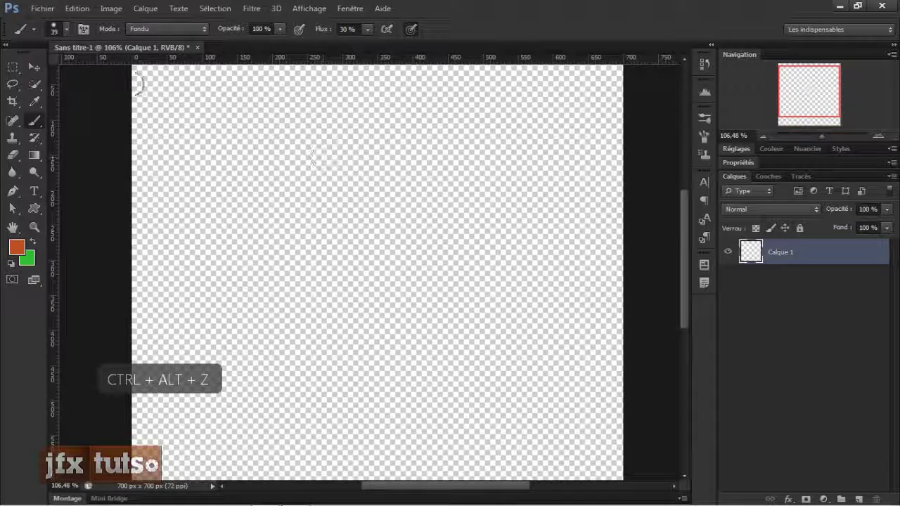
{"action": "left_click", "coordinate": [167, 31]}
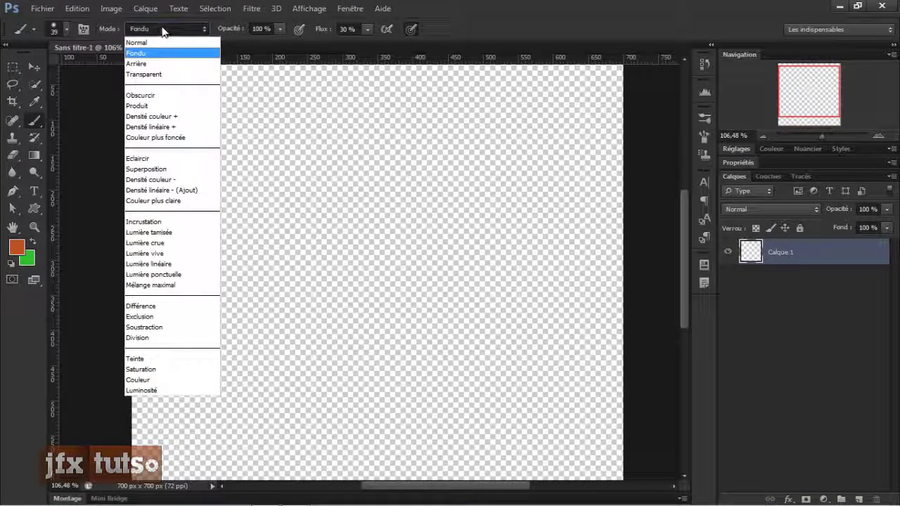
{"action": "left_click", "coordinate": [152, 64]}
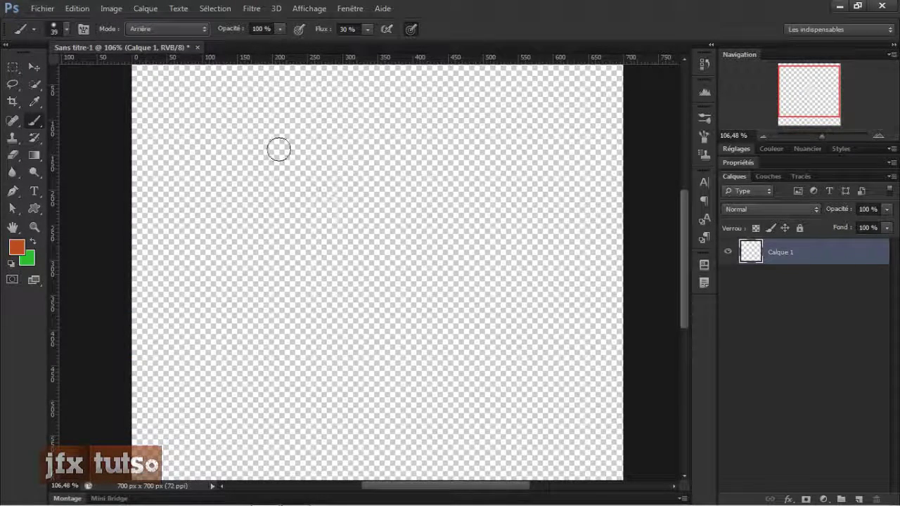
{"action": "left_click_drag", "start_coordinate": [366, 336], "coordinate": [301, 221]}
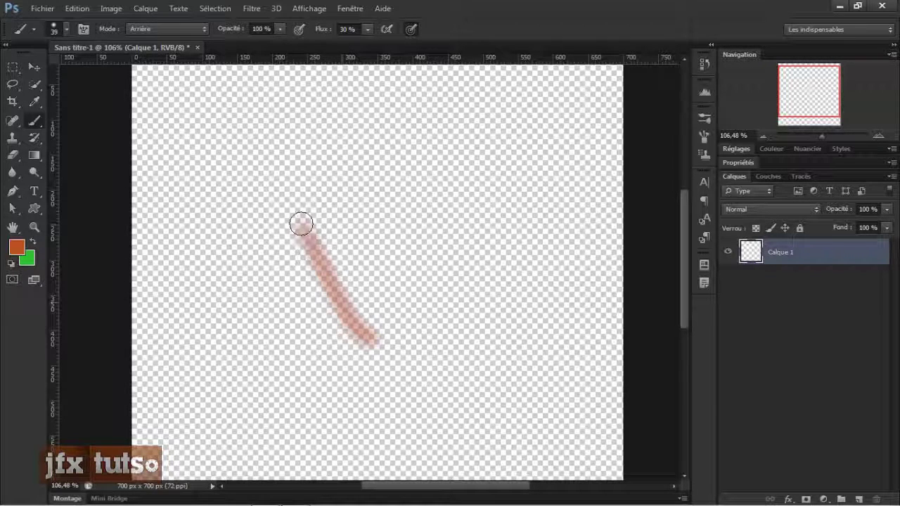
{"action": "key", "text": "ctrl+z"}
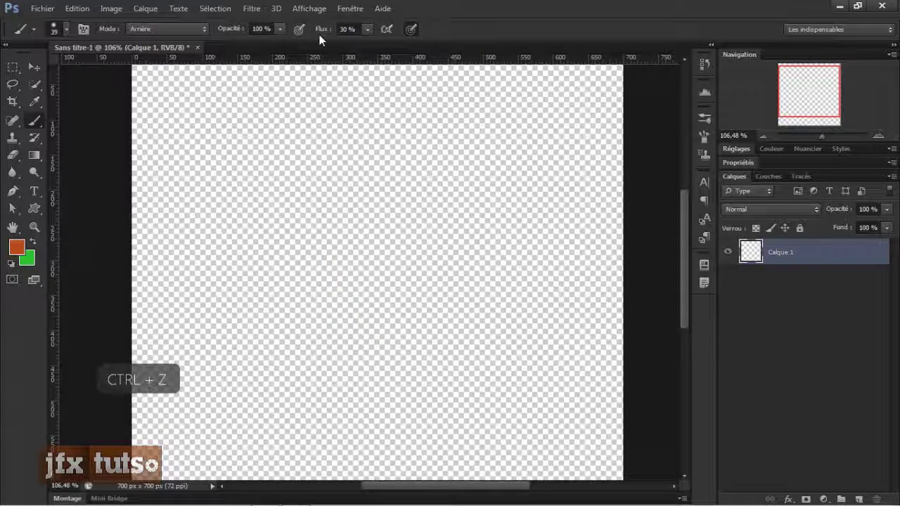
Set the brush flow to 100%, raise its hardness, and paint a large orange heart outline on Calque 1
{"action": "left_click_drag", "start_coordinate": [319, 34], "coordinate": [368, 35]}
{"action": "right_click", "coordinate": [408, 171]}
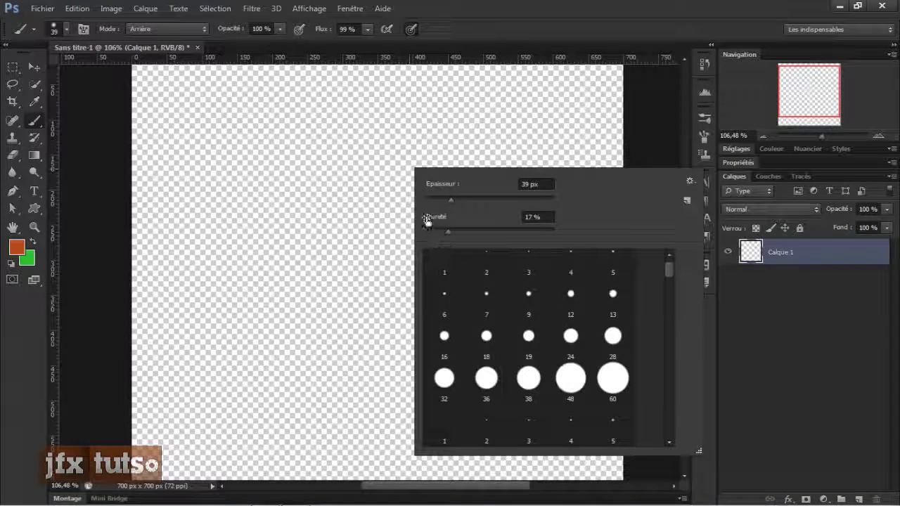
{"action": "left_click_drag", "start_coordinate": [426, 221], "coordinate": [618, 137]}
{"action": "left_click", "coordinate": [531, 26]}
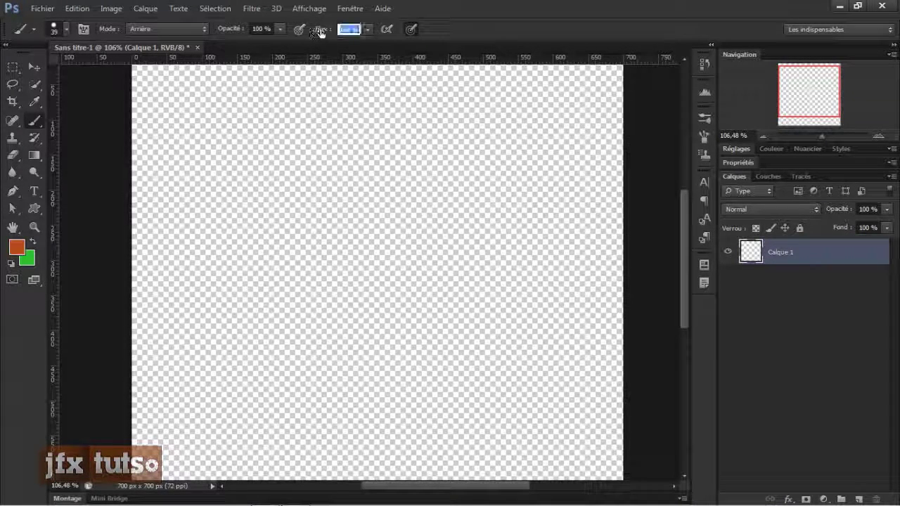
{"action": "left_click_drag", "start_coordinate": [320, 32], "coordinate": [322, 31]}
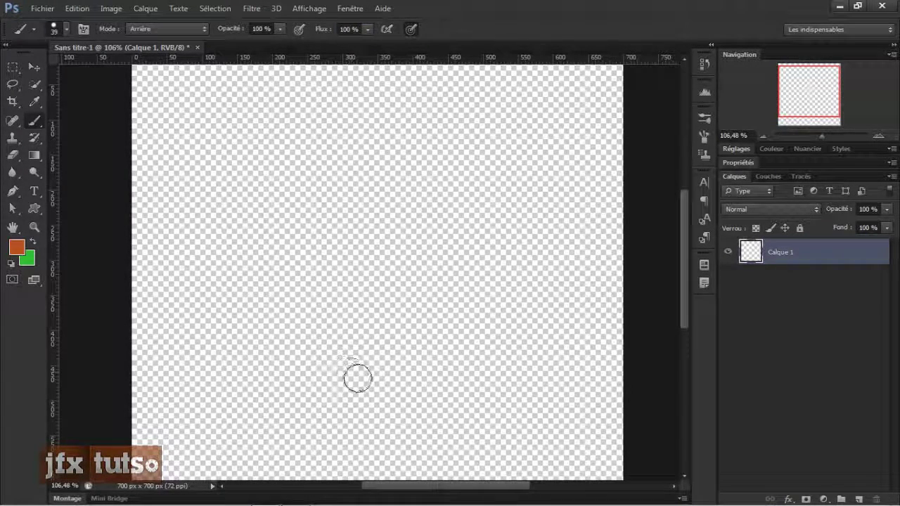
{"action": "mouse_move", "coordinate": [357, 378]}
{"action": "left_mouse_down"}
{"action": "mouse_move", "coordinate": [293, 249]}
{"action": "mouse_move", "coordinate": [297, 179]}
{"action": "mouse_move", "coordinate": [364, 129]}
{"action": "mouse_move", "coordinate": [425, 148]}
{"action": "mouse_move", "coordinate": [423, 181]}
{"action": "mouse_move", "coordinate": [427, 152]}
{"action": "mouse_move", "coordinate": [441, 141]}
{"action": "mouse_move", "coordinate": [488, 139]}
{"action": "mouse_move", "coordinate": [510, 151]}
{"action": "mouse_move", "coordinate": [523, 227]}
{"action": "mouse_move", "coordinate": [513, 269]}
{"action": "mouse_move", "coordinate": [434, 361]}
{"action": "mouse_move", "coordinate": [384, 382]}
{"action": "mouse_move", "coordinate": [370, 415]}
{"action": "mouse_move", "coordinate": [359, 396]}
{"action": "left_mouse_up"}
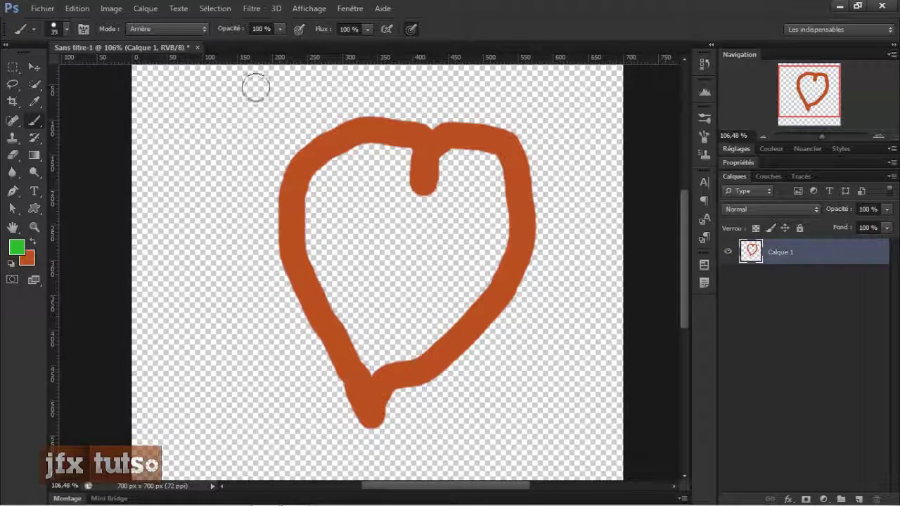
Try the Normal brush mode by painting a green vertical patch beside the heart and crossing it with an orange stroke
{"action": "scroll", "coordinate": [221, 176], "scroll_direction": "down", "scroll_amount": 3}
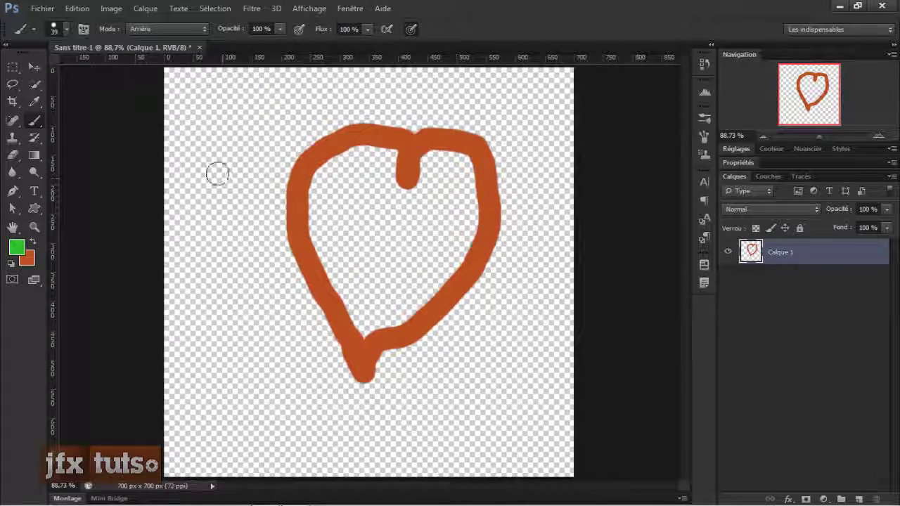
{"action": "scroll", "coordinate": [219, 176], "scroll_direction": "up", "scroll_amount": 1}
{"action": "left_click", "coordinate": [187, 29]}
{"action": "left_click", "coordinate": [181, 38]}
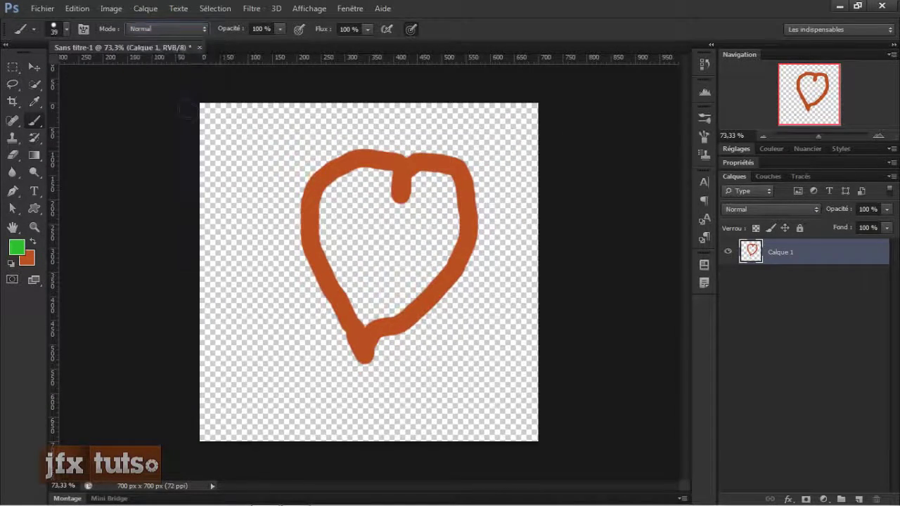
{"action": "mouse_move", "coordinate": [243, 117]}
{"action": "left_mouse_down"}
{"action": "mouse_move", "coordinate": [231, 164]}
{"action": "mouse_move", "coordinate": [259, 145]}
{"action": "mouse_move", "coordinate": [243, 128]}
{"action": "left_mouse_up"}
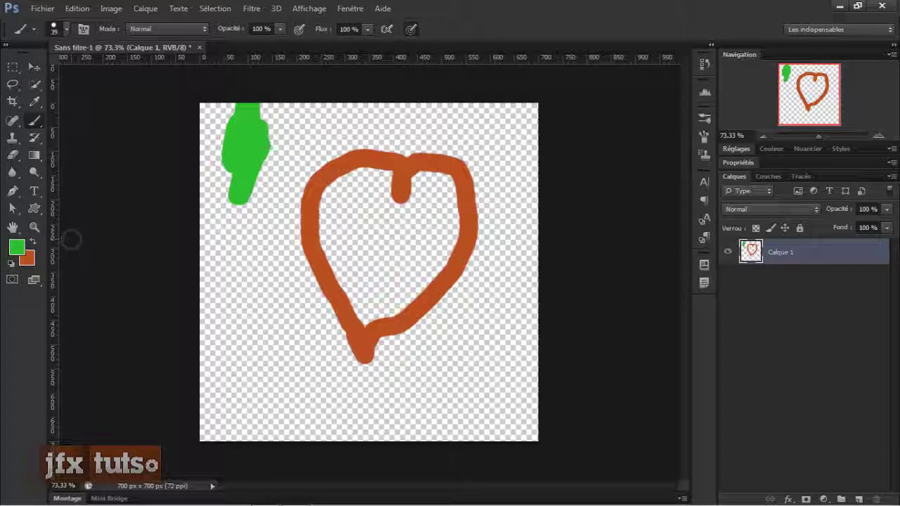
{"action": "key", "text": "x"}
{"action": "mouse_move", "coordinate": [279, 143]}
{"action": "left_mouse_down"}
{"action": "mouse_move", "coordinate": [212, 143]}
{"action": "mouse_move", "coordinate": [291, 140]}
{"action": "mouse_move", "coordinate": [212, 139]}
{"action": "mouse_move", "coordinate": [301, 137]}
{"action": "left_mouse_up"}
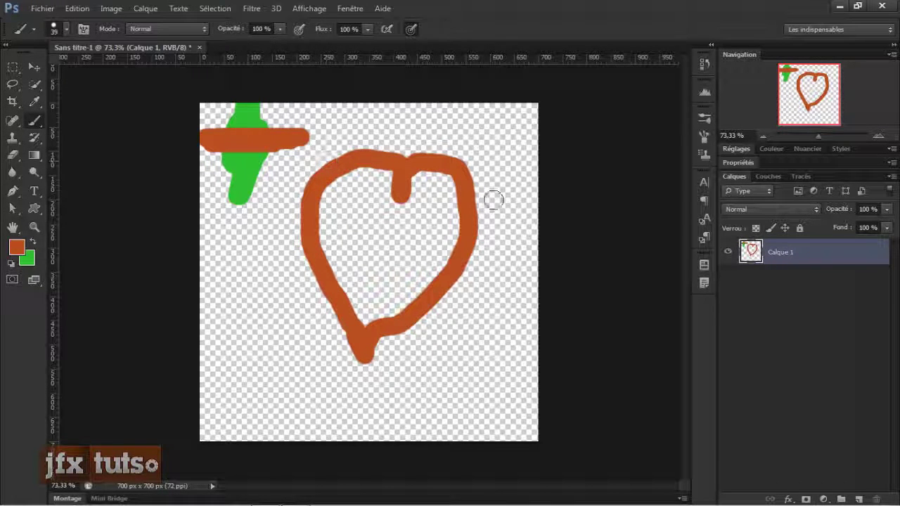
Undo the orange and green test strokes beside the heart and set the brush mode back to Arrière
{"action": "key", "text": "ctrl+z"}
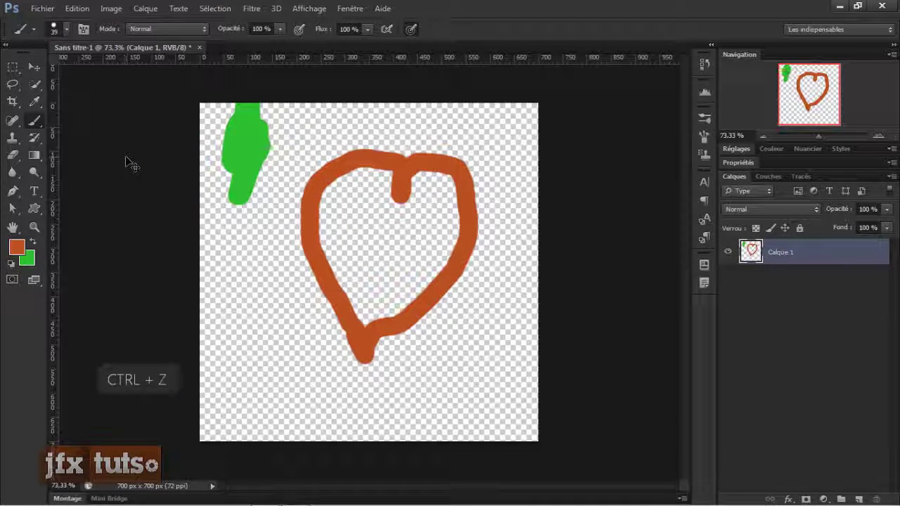
{"action": "key", "text": "ctrl+alt+z"}
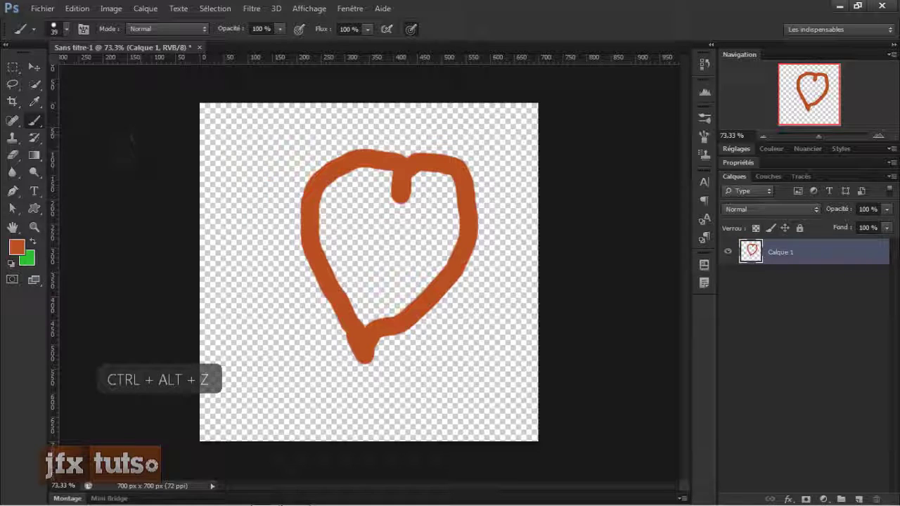
{"action": "left_click", "coordinate": [171, 30]}
{"action": "left_click", "coordinate": [130, 62]}
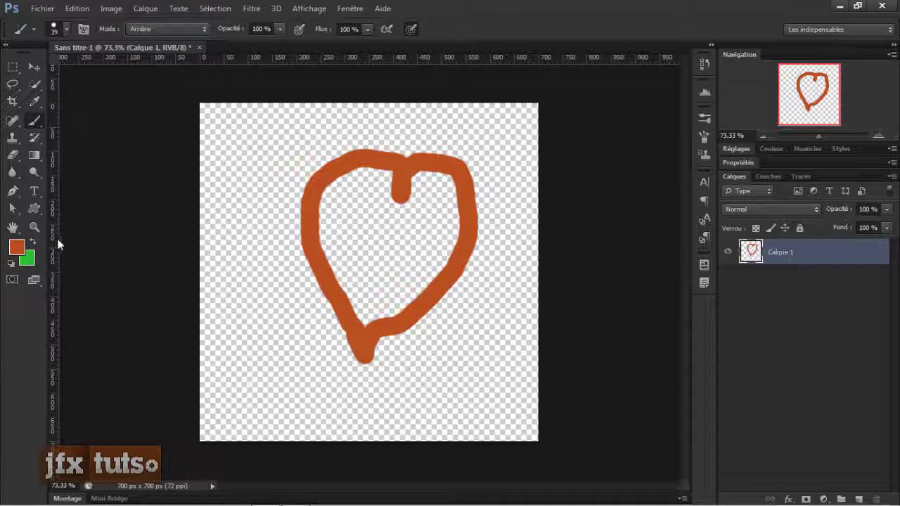
Swap the foreground and background colours to get green, and paint a horizontal Arrière stroke across the middle of the heart
{"action": "key", "text": "x"}
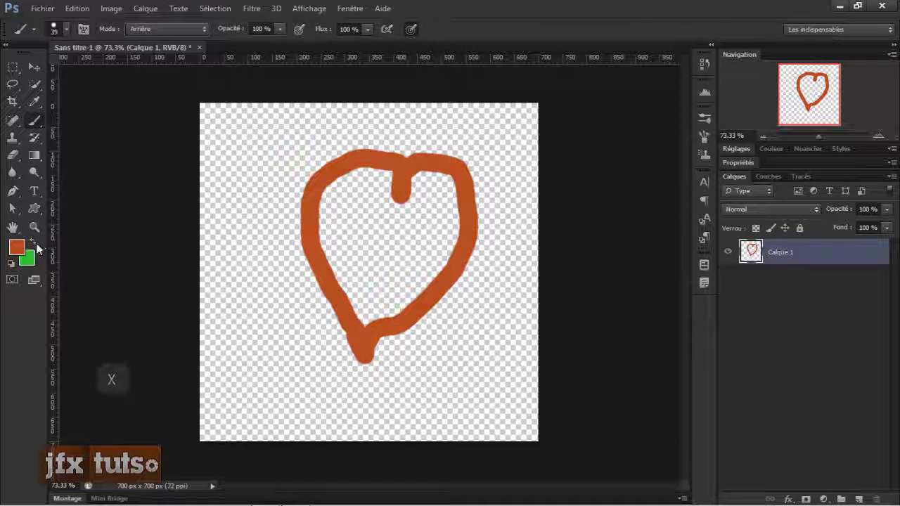
{"action": "left_click", "coordinate": [33, 243]}
{"action": "left_click", "coordinate": [33, 243]}
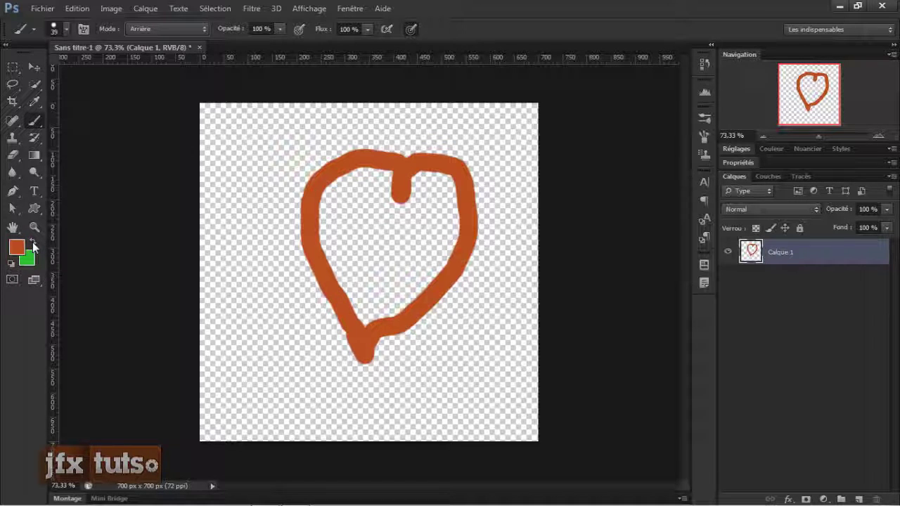
{"action": "key", "text": "x"}
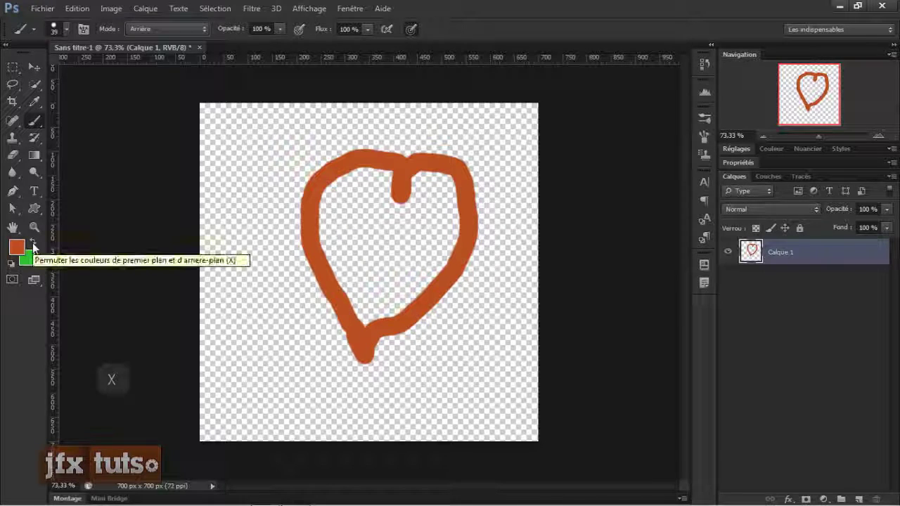
{"action": "left_click", "coordinate": [33, 243]}
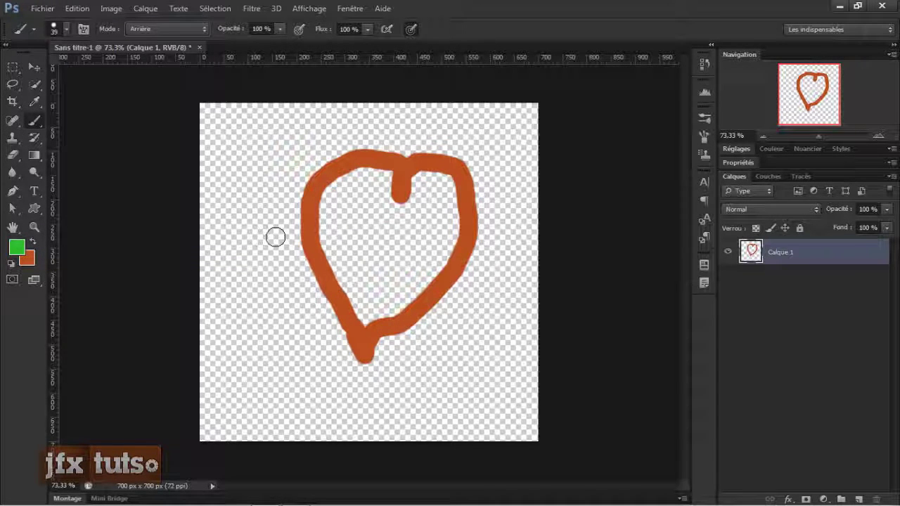
{"action": "left_click_drag", "start_coordinate": [276, 237], "coordinate": [513, 241]}
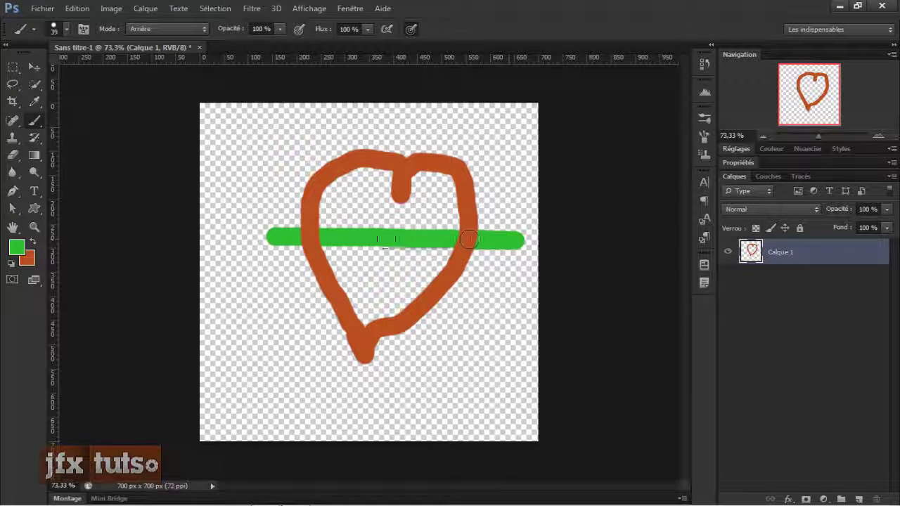
Paint a green arrowhead at the left end of the horizontal stroke and tail feathers at its right end
{"action": "scroll", "coordinate": [375, 261], "scroll_direction": "up", "scroll_amount": 4}
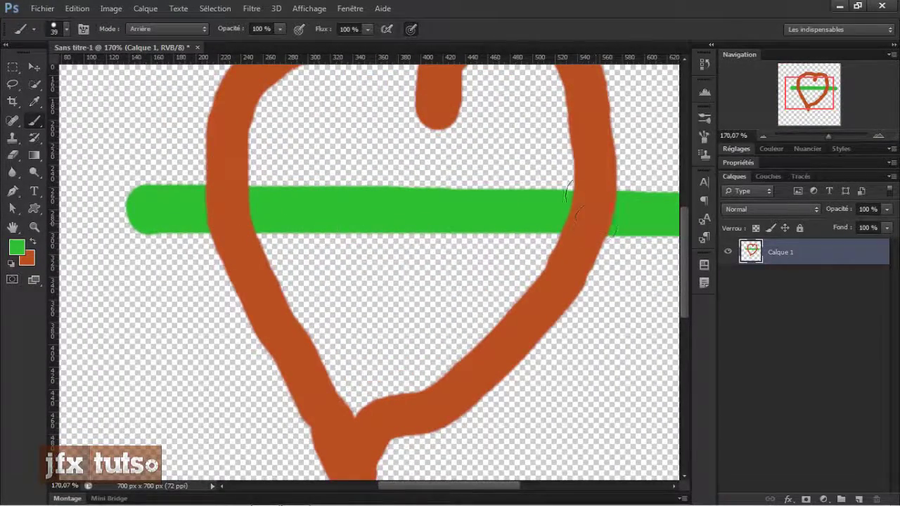
{"action": "scroll", "coordinate": [253, 261], "scroll_direction": "down", "scroll_amount": 3}
{"action": "mouse_move", "coordinate": [239, 228]}
{"action": "left_mouse_down"}
{"action": "mouse_move", "coordinate": [261, 229]}
{"action": "mouse_move", "coordinate": [224, 229]}
{"action": "mouse_move", "coordinate": [217, 216]}
{"action": "mouse_move", "coordinate": [249, 192]}
{"action": "mouse_move", "coordinate": [261, 216]}
{"action": "mouse_move", "coordinate": [250, 262]}
{"action": "mouse_move", "coordinate": [225, 249]}
{"action": "mouse_move", "coordinate": [231, 230]}
{"action": "mouse_move", "coordinate": [251, 227]}
{"action": "mouse_move", "coordinate": [211, 234]}
{"action": "left_mouse_up"}
{"action": "mouse_move", "coordinate": [559, 227]}
{"action": "left_mouse_down"}
{"action": "mouse_move", "coordinate": [551, 211]}
{"action": "mouse_move", "coordinate": [531, 248]}
{"action": "mouse_move", "coordinate": [563, 263]}
{"action": "mouse_move", "coordinate": [571, 232]}
{"action": "left_mouse_up"}
{"action": "mouse_move", "coordinate": [264, 179]}
{"action": "left_mouse_down"}
{"action": "mouse_move", "coordinate": [243, 185]}
{"action": "mouse_move", "coordinate": [190, 229]}
{"action": "mouse_move", "coordinate": [211, 253]}
{"action": "mouse_move", "coordinate": [251, 266]}
{"action": "left_mouse_up"}
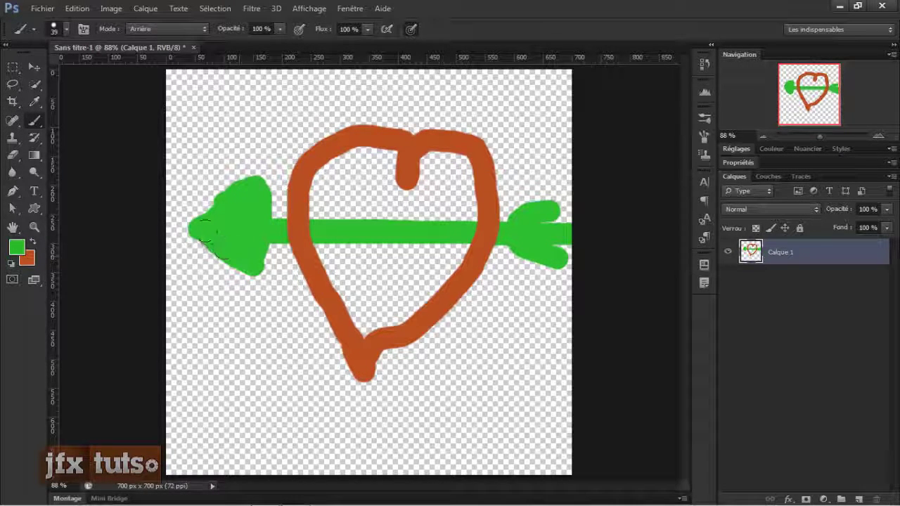
Add a new empty layer and delete Calque 1 with the heart and arrow
{"action": "scroll", "coordinate": [254, 188], "scroll_direction": "down", "scroll_amount": 2}
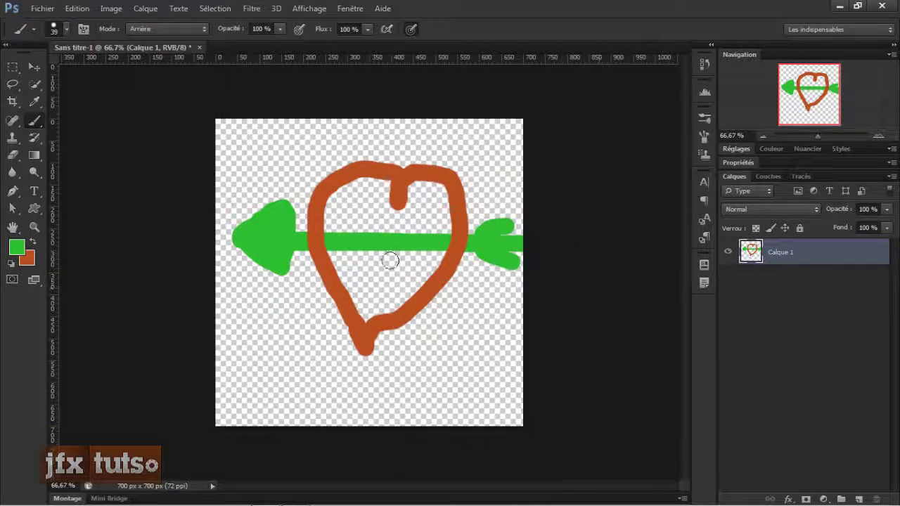
{"action": "scroll", "coordinate": [379, 253], "scroll_direction": "up", "scroll_amount": 3}
{"action": "scroll", "coordinate": [383, 256], "scroll_direction": "down", "scroll_amount": 1}
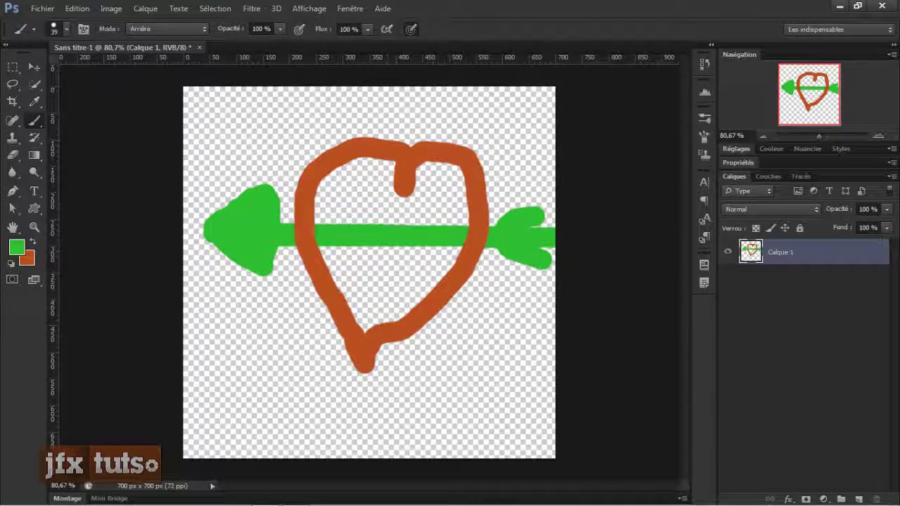
{"action": "left_click", "coordinate": [859, 500]}
{"action": "left_click", "coordinate": [773, 274]}
{"action": "key", "text": "BackSpace"}
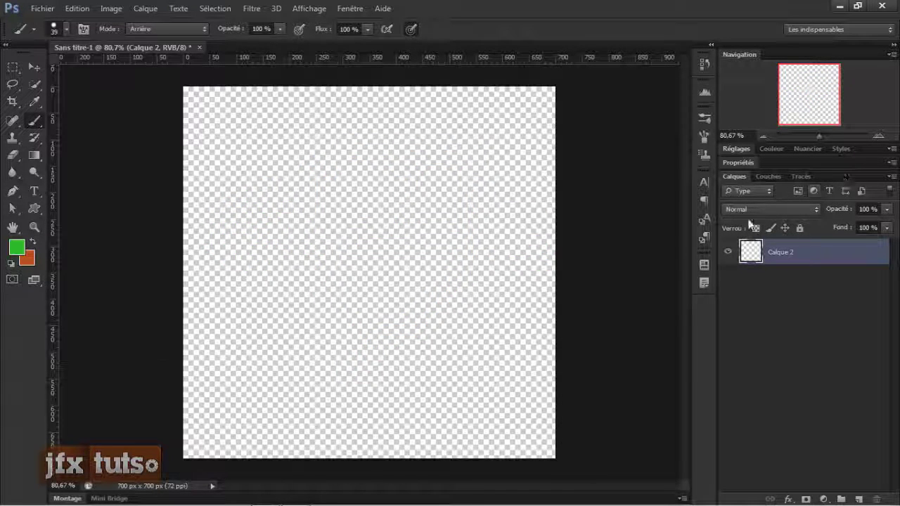
Scribble overlapping green strokes on Calque 2, switching the brush mode to Normal for the last one
{"action": "left_click", "coordinate": [142, 29]}
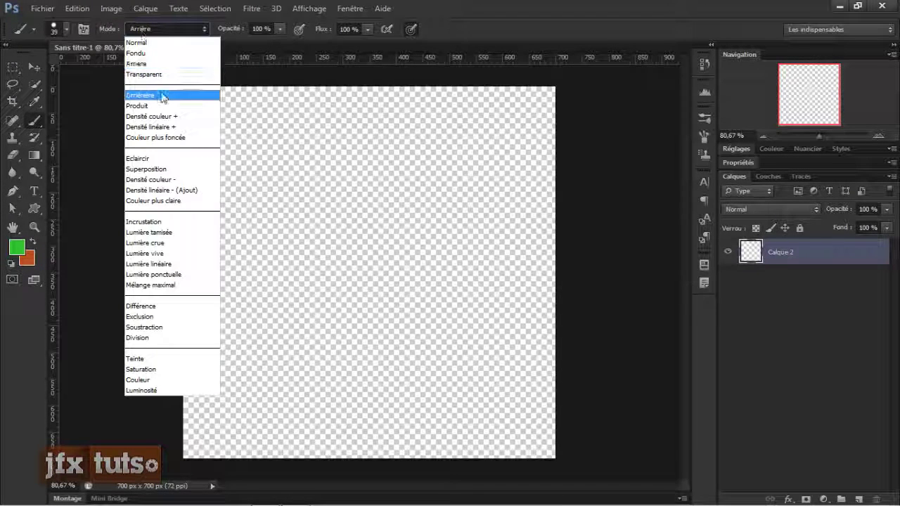
{"action": "left_click", "coordinate": [368, 180]}
{"action": "left_click_drag", "start_coordinate": [327, 144], "coordinate": [261, 303]}
{"action": "mouse_move", "coordinate": [297, 337]}
{"action": "left_mouse_down"}
{"action": "mouse_move", "coordinate": [432, 211]}
{"action": "mouse_move", "coordinate": [303, 179]}
{"action": "mouse_move", "coordinate": [274, 208]}
{"action": "mouse_move", "coordinate": [408, 225]}
{"action": "left_mouse_up"}
{"action": "left_click", "coordinate": [169, 29]}
{"action": "left_click", "coordinate": [185, 44]}
{"action": "left_click_drag", "start_coordinate": [355, 282], "coordinate": [483, 258]}
Set the brush mode to Transparent and paint away part of the green scribble, clearing the rest with the Eraser
{"action": "left_click", "coordinate": [169, 29]}
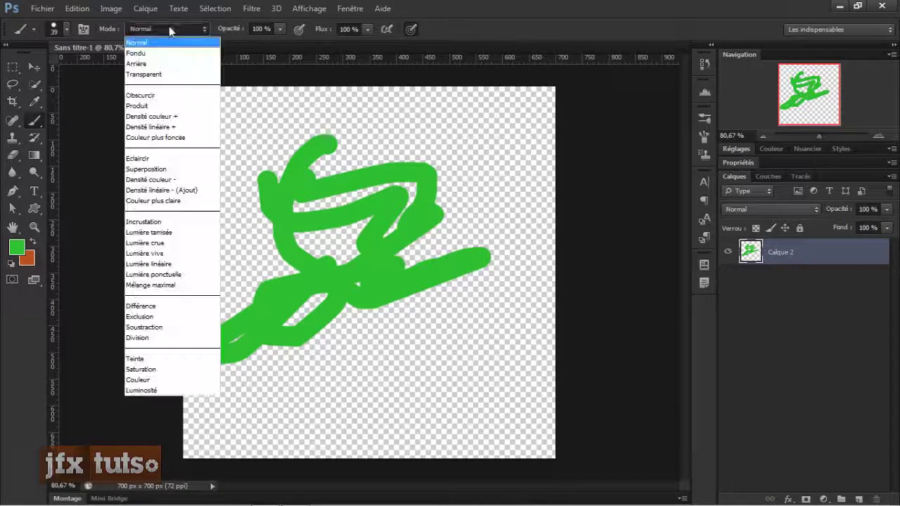
{"action": "left_click", "coordinate": [158, 74]}
{"action": "mouse_move", "coordinate": [315, 176]}
{"action": "left_mouse_down"}
{"action": "mouse_move", "coordinate": [300, 208]}
{"action": "mouse_move", "coordinate": [336, 173]}
{"action": "mouse_move", "coordinate": [388, 181]}
{"action": "mouse_move", "coordinate": [386, 200]}
{"action": "mouse_move", "coordinate": [419, 180]}
{"action": "mouse_move", "coordinate": [422, 264]}
{"action": "mouse_move", "coordinate": [398, 252]}
{"action": "mouse_move", "coordinate": [476, 176]}
{"action": "mouse_move", "coordinate": [411, 234]}
{"action": "mouse_move", "coordinate": [427, 163]}
{"action": "mouse_move", "coordinate": [397, 222]}
{"action": "mouse_move", "coordinate": [387, 160]}
{"action": "mouse_move", "coordinate": [368, 199]}
{"action": "left_mouse_up"}
{"action": "mouse_move", "coordinate": [420, 173]}
{"action": "left_mouse_down"}
{"action": "mouse_move", "coordinate": [368, 199]}
{"action": "mouse_move", "coordinate": [368, 273]}
{"action": "mouse_move", "coordinate": [440, 264]}
{"action": "mouse_move", "coordinate": [484, 243]}
{"action": "mouse_move", "coordinate": [475, 268]}
{"action": "mouse_move", "coordinate": [350, 285]}
{"action": "mouse_move", "coordinate": [310, 252]}
{"action": "mouse_move", "coordinate": [312, 193]}
{"action": "mouse_move", "coordinate": [328, 275]}
{"action": "mouse_move", "coordinate": [338, 226]}
{"action": "mouse_move", "coordinate": [371, 183]}
{"action": "mouse_move", "coordinate": [366, 168]}
{"action": "mouse_move", "coordinate": [360, 174]}
{"action": "mouse_move", "coordinate": [421, 220]}
{"action": "mouse_move", "coordinate": [369, 251]}
{"action": "mouse_move", "coordinate": [478, 252]}
{"action": "mouse_move", "coordinate": [467, 269]}
{"action": "mouse_move", "coordinate": [422, 282]}
{"action": "left_mouse_up"}
{"action": "key", "text": "e"}
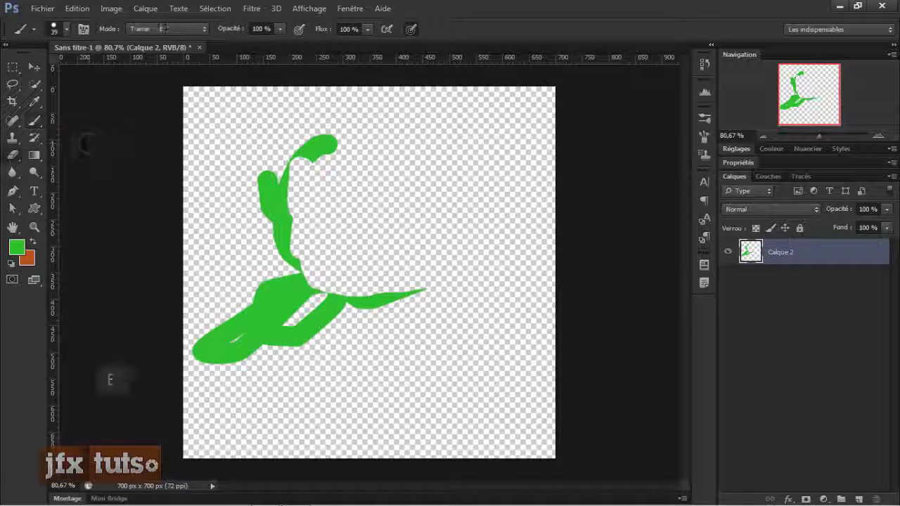
{"action": "mouse_move", "coordinate": [316, 241]}
{"action": "left_mouse_down"}
{"action": "mouse_move", "coordinate": [286, 220]}
{"action": "mouse_move", "coordinate": [279, 176]}
{"action": "mouse_move", "coordinate": [303, 266]}
{"action": "mouse_move", "coordinate": [276, 175]}
{"action": "mouse_move", "coordinate": [278, 225]}
{"action": "mouse_move", "coordinate": [312, 148]}
{"action": "mouse_move", "coordinate": [329, 163]}
{"action": "mouse_move", "coordinate": [319, 241]}
{"action": "mouse_move", "coordinate": [241, 311]}
{"action": "mouse_move", "coordinate": [406, 294]}
{"action": "mouse_move", "coordinate": [284, 313]}
{"action": "mouse_move", "coordinate": [411, 273]}
{"action": "mouse_move", "coordinate": [309, 345]}
{"action": "mouse_move", "coordinate": [240, 286]}
{"action": "mouse_move", "coordinate": [240, 363]}
{"action": "mouse_move", "coordinate": [197, 316]}
{"action": "mouse_move", "coordinate": [263, 313]}
{"action": "mouse_move", "coordinate": [227, 335]}
{"action": "mouse_move", "coordinate": [228, 292]}
{"action": "mouse_move", "coordinate": [211, 357]}
{"action": "mouse_move", "coordinate": [209, 305]}
{"action": "left_mouse_up"}
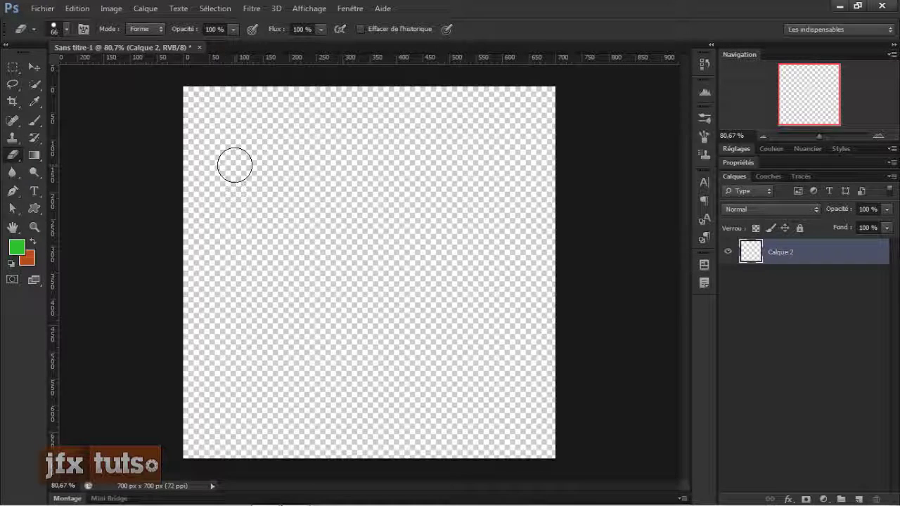
Return to the Brush in Normal mode and paint a thick green vertical bar on the left part of Calque 2
{"action": "key", "text": "b"}
{"action": "left_click", "coordinate": [205, 29]}
{"action": "left_click", "coordinate": [191, 35]}
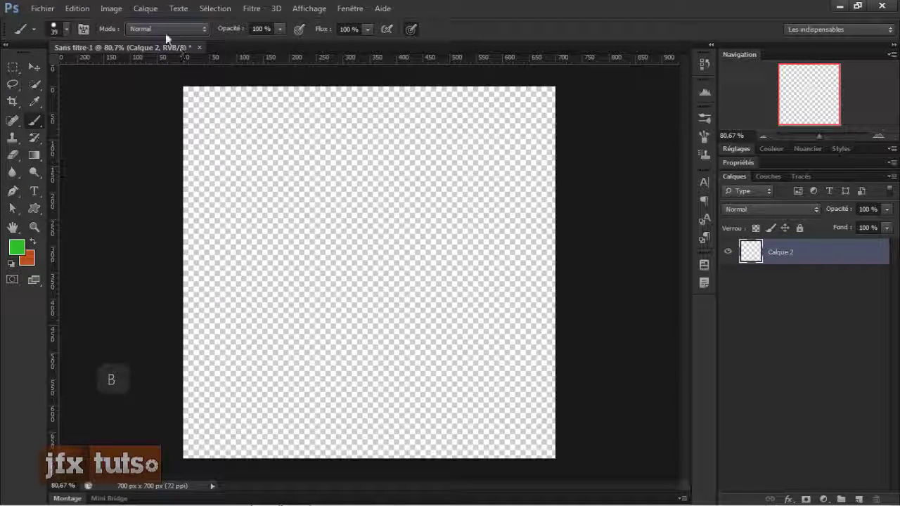
{"action": "mouse_move", "coordinate": [245, 111]}
{"action": "left_mouse_down"}
{"action": "mouse_move", "coordinate": [243, 284]}
{"action": "mouse_move", "coordinate": [258, 127]}
{"action": "mouse_move", "coordinate": [262, 270]}
{"action": "mouse_move", "coordinate": [271, 182]}
{"action": "mouse_move", "coordinate": [259, 98]}
{"action": "left_mouse_up"}
Swap the foreground colour to orange, set the brush mode to Incrustation, and paint a horizontal patch across the green bar
{"action": "key", "text": "x"}
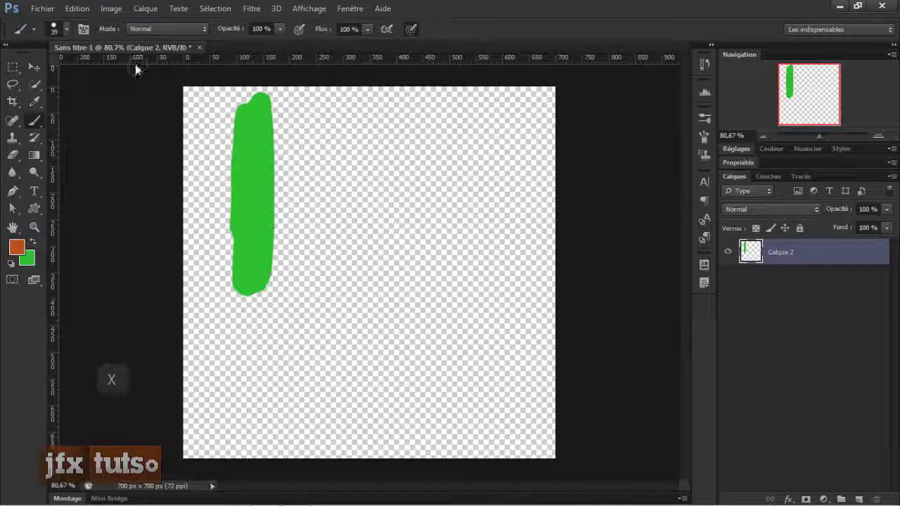
{"action": "left_click", "coordinate": [146, 31]}
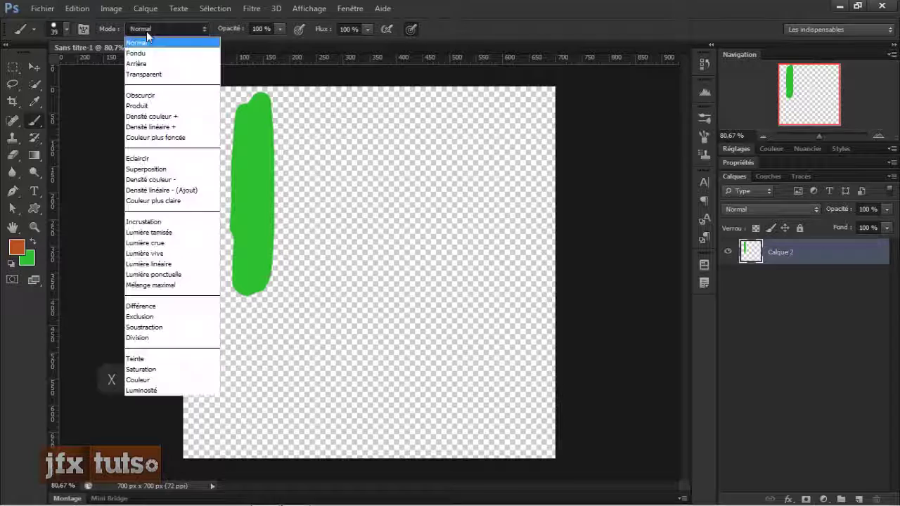
{"action": "left_click", "coordinate": [144, 222]}
{"action": "mouse_move", "coordinate": [223, 154]}
{"action": "left_mouse_down"}
{"action": "mouse_move", "coordinate": [295, 158]}
{"action": "mouse_move", "coordinate": [208, 162]}
{"action": "mouse_move", "coordinate": [299, 162]}
{"action": "mouse_move", "coordinate": [256, 166]}
{"action": "mouse_move", "coordinate": [202, 153]}
{"action": "mouse_move", "coordinate": [211, 182]}
{"action": "mouse_move", "coordinate": [239, 181]}
{"action": "mouse_move", "coordinate": [241, 163]}
{"action": "left_mouse_up"}
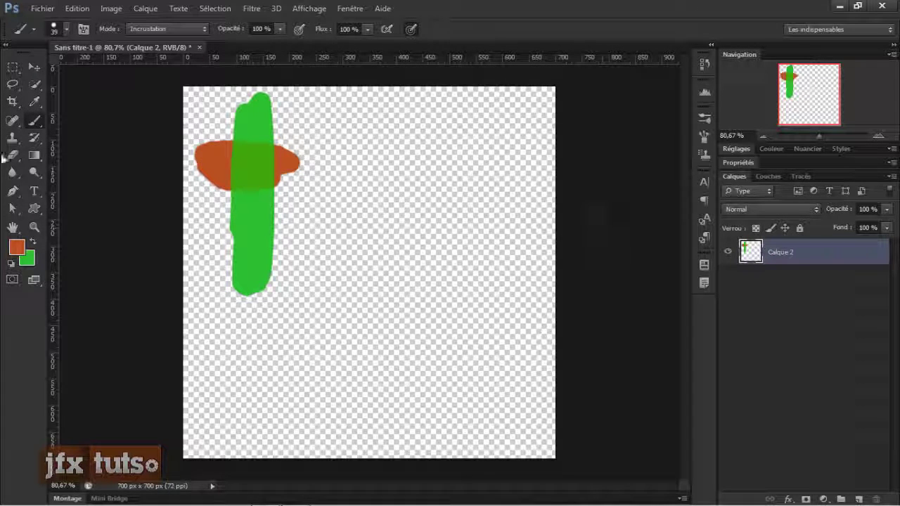
Swap the foreground colour to green, set the brush mode to Normal, and paint a second vertical bar on the right part of Calque 2
{"action": "key", "text": "x"}
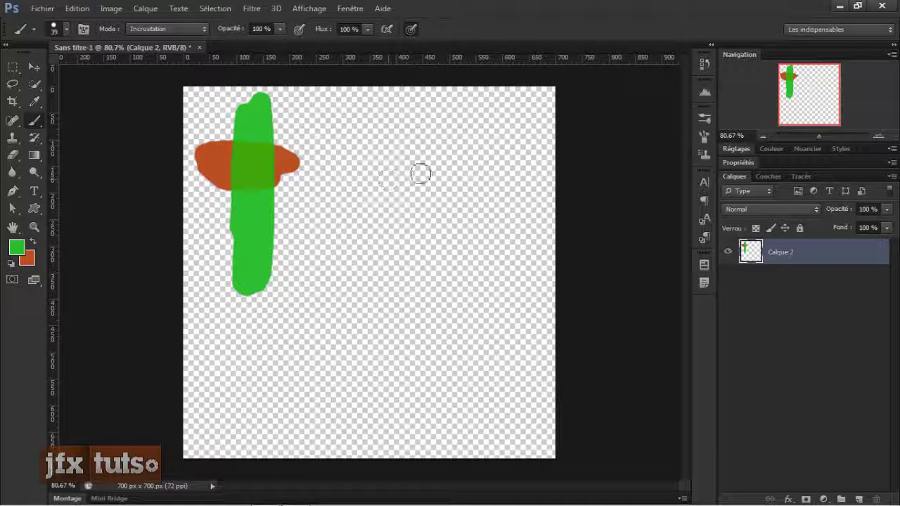
{"action": "mouse_move", "coordinate": [452, 151]}
{"action": "left_mouse_down"}
{"action": "mouse_move", "coordinate": [450, 239]}
{"action": "mouse_move", "coordinate": [453, 140]}
{"action": "mouse_move", "coordinate": [458, 268]}
{"action": "mouse_move", "coordinate": [460, 149]}
{"action": "left_mouse_up"}
{"action": "key", "text": "ctrl+z"}
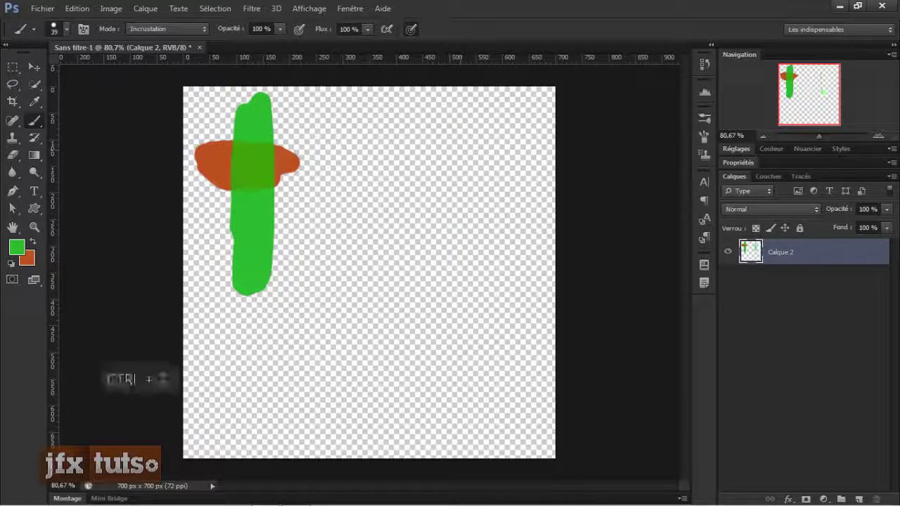
{"action": "left_click", "coordinate": [167, 28]}
{"action": "left_click", "coordinate": [141, 40]}
{"action": "mouse_move", "coordinate": [459, 184]}
{"action": "left_mouse_down"}
{"action": "mouse_move", "coordinate": [471, 286]}
{"action": "mouse_move", "coordinate": [482, 247]}
{"action": "mouse_move", "coordinate": [479, 159]}
{"action": "mouse_move", "coordinate": [476, 327]}
{"action": "mouse_move", "coordinate": [475, 261]}
{"action": "left_mouse_up"}
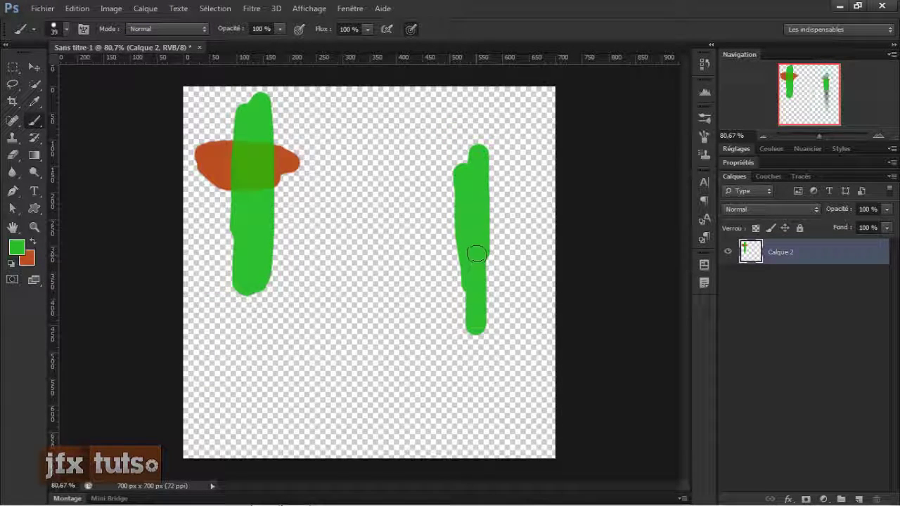
Add a new layer above Calque 2 and paint an orange horizontal bar on it across the second green bar
{"action": "left_click", "coordinate": [859, 500]}
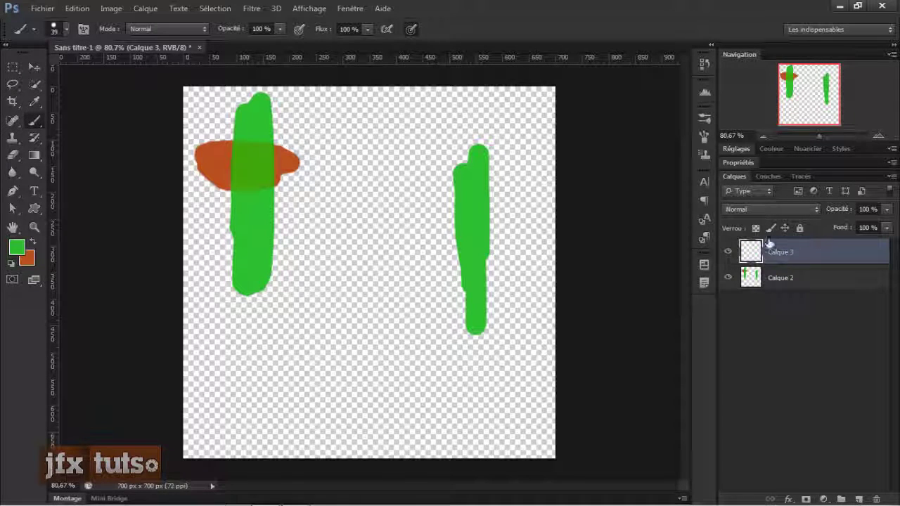
{"action": "key", "text": "x"}
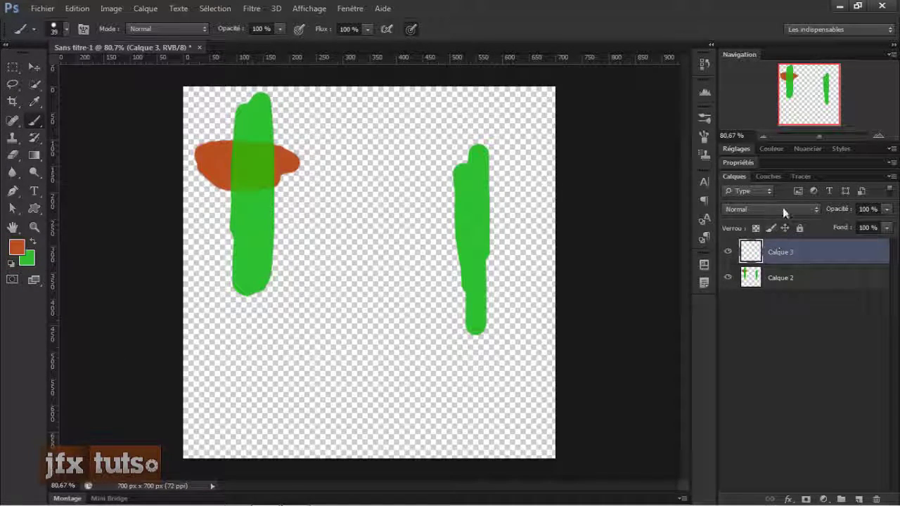
{"action": "mouse_move", "coordinate": [447, 216]}
{"action": "left_mouse_down"}
{"action": "mouse_move", "coordinate": [516, 218]}
{"action": "mouse_move", "coordinate": [354, 218]}
{"action": "mouse_move", "coordinate": [509, 230]}
{"action": "mouse_move", "coordinate": [421, 224]}
{"action": "left_mouse_up"}
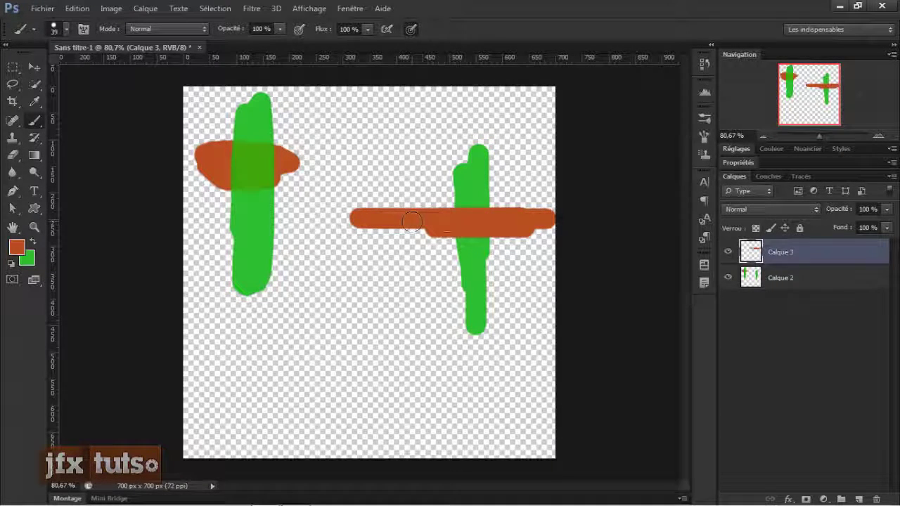
Set the blending mode of Calque 3 to Incrustation so its orange bar blends with the green bar beneath
{"action": "left_click", "coordinate": [800, 209]}
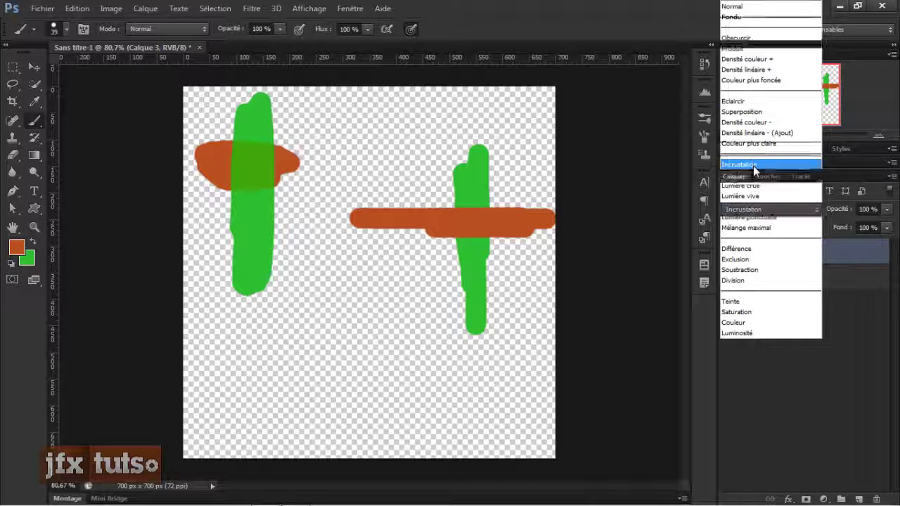
{"action": "left_click", "coordinate": [753, 166]}
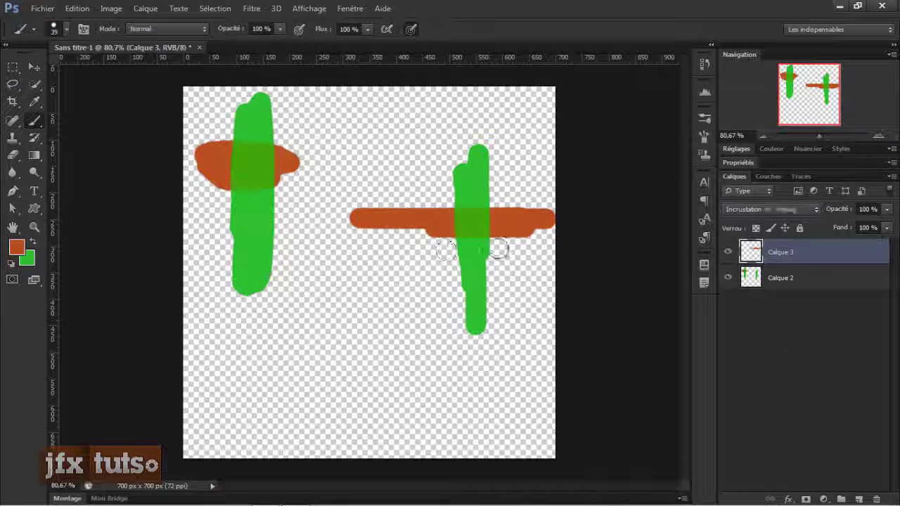
{"action": "left_click", "coordinate": [770, 209]}
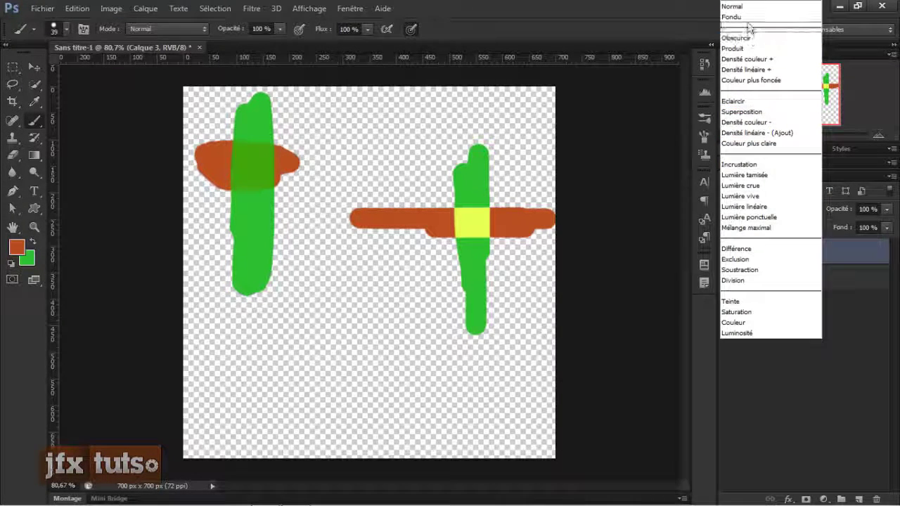
{"action": "left_click", "coordinate": [739, 165]}
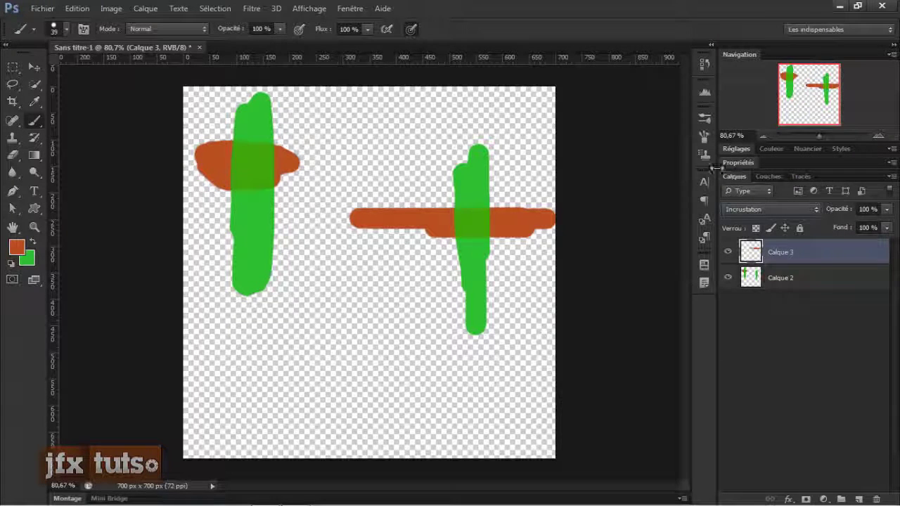
Deselect all layers, activate the Move tool, and compare the colour overlaps of the two green and orange crosses up close
{"action": "key", "text": "v"}
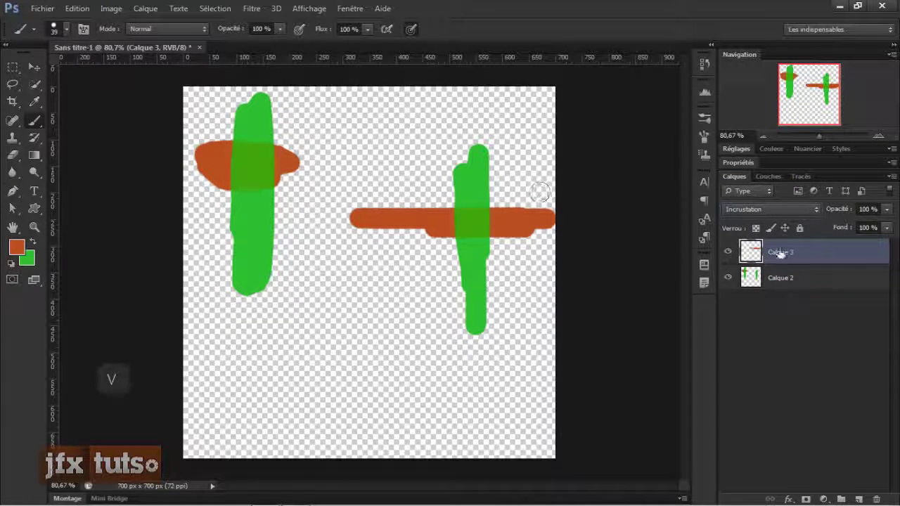
{"action": "left_click", "coordinate": [794, 285]}
{"action": "left_click", "coordinate": [795, 306]}
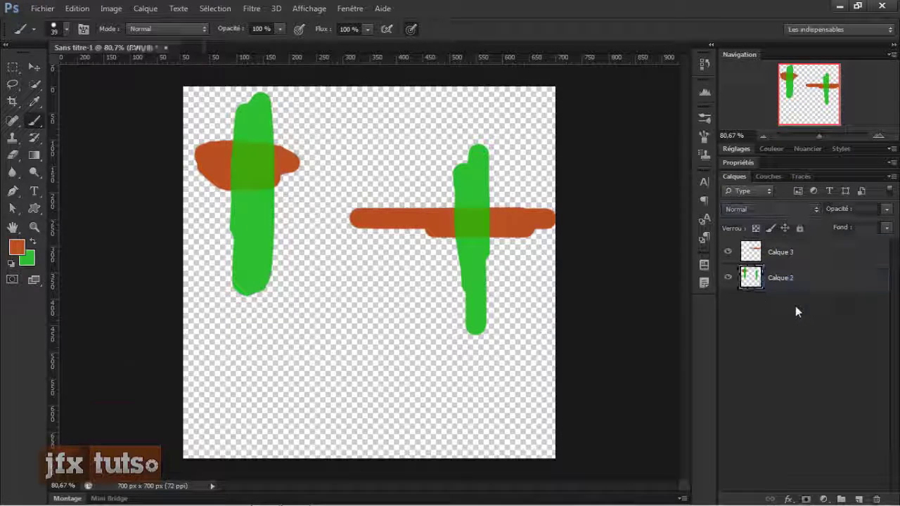
{"action": "key", "text": "v"}
{"action": "left_click", "coordinate": [464, 226]}
{"action": "key", "text": "Return"}
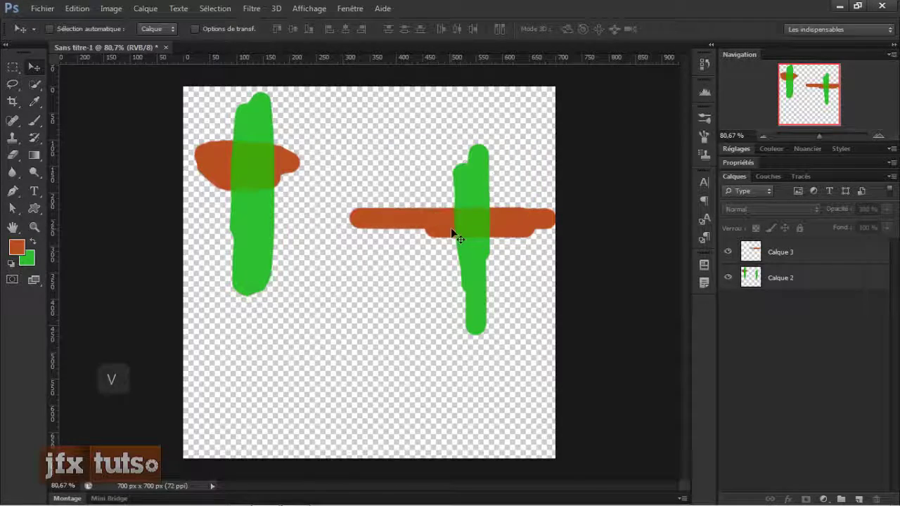
{"action": "scroll", "coordinate": [454, 235], "scroll_direction": "up", "scroll_amount": 3}
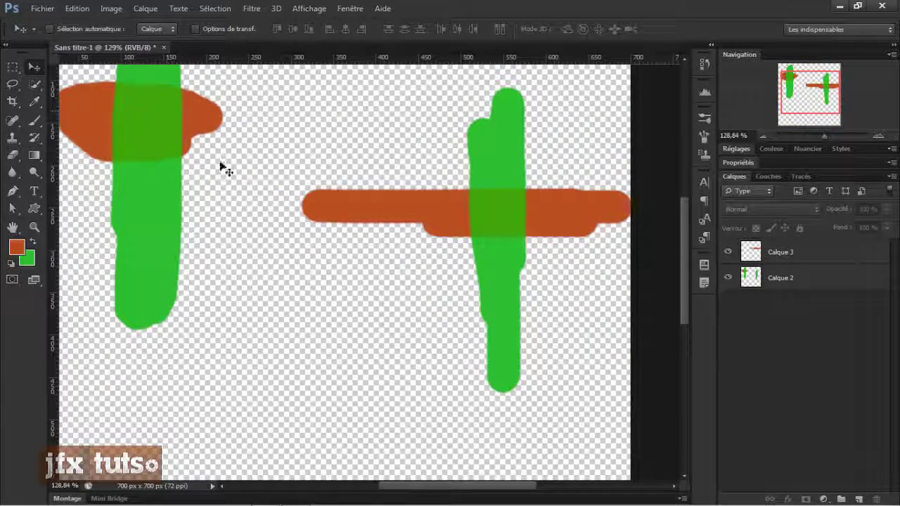
{"action": "scroll", "coordinate": [260, 217], "scroll_direction": "down", "scroll_amount": 3}
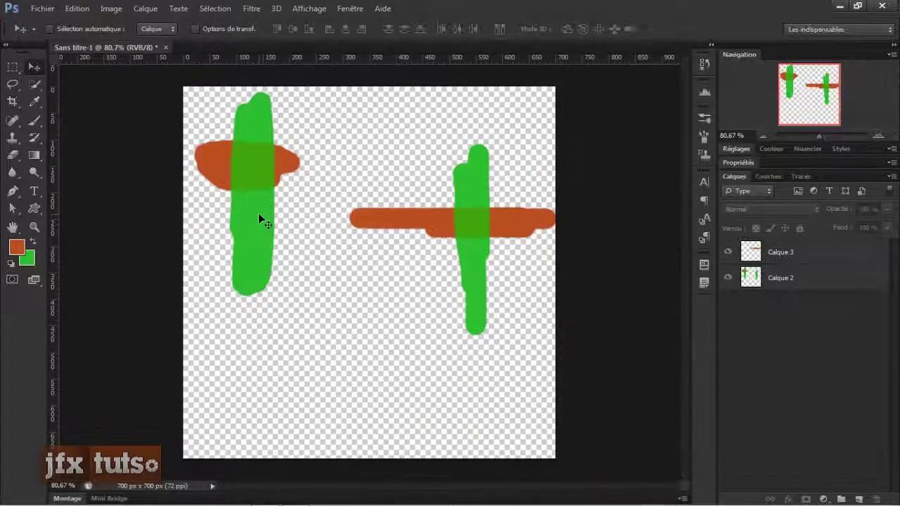
{"action": "scroll", "coordinate": [259, 217], "scroll_direction": "up", "scroll_amount": 2}
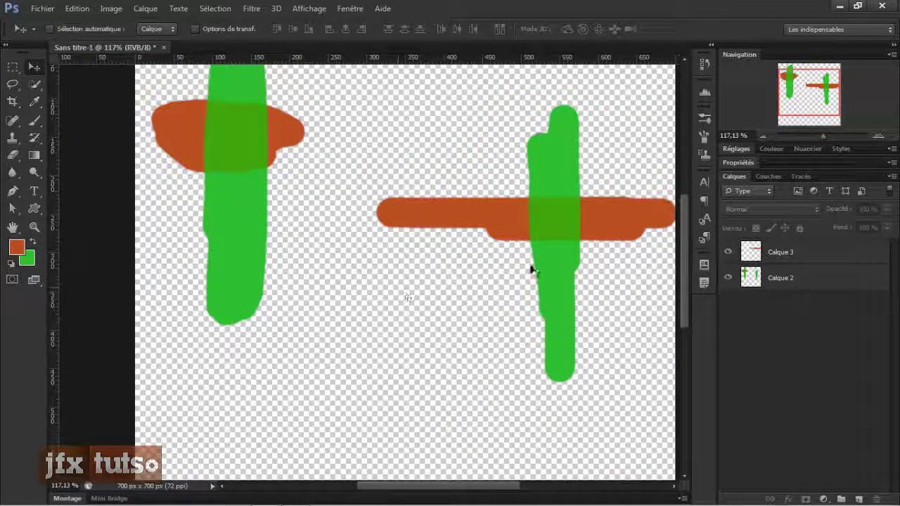
Select Calque 3, return to the Brush tool, and review the available brush blending modes while keeping Normal
{"action": "left_click", "coordinate": [802, 260]}
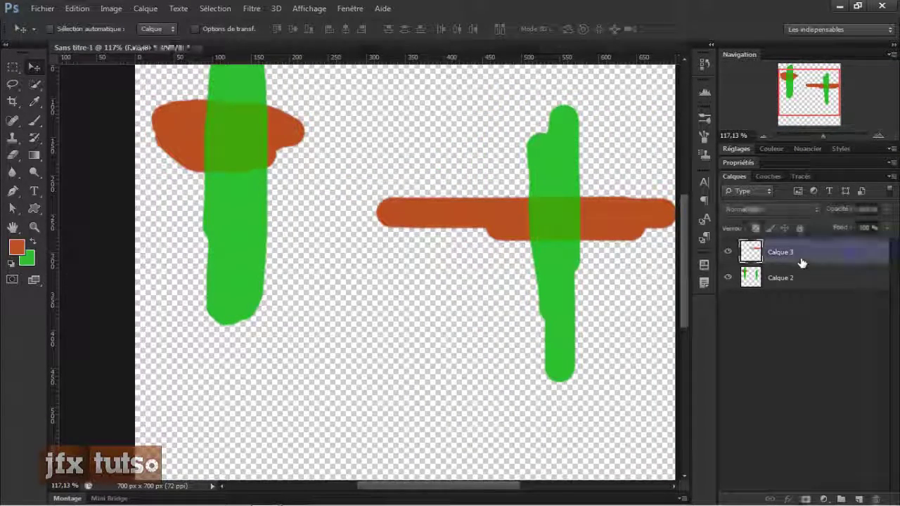
{"action": "key", "text": "alt+shift+o"}
{"action": "key", "text": "b"}
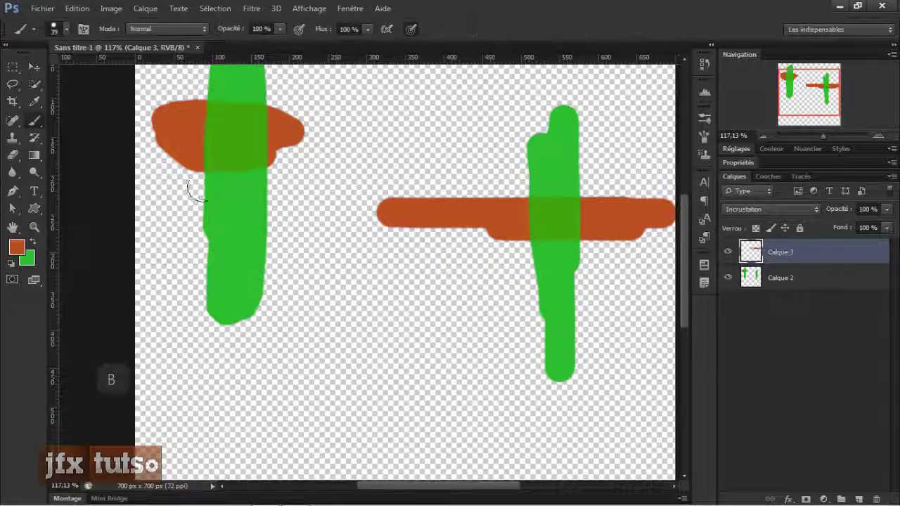
{"action": "left_click", "coordinate": [157, 28]}
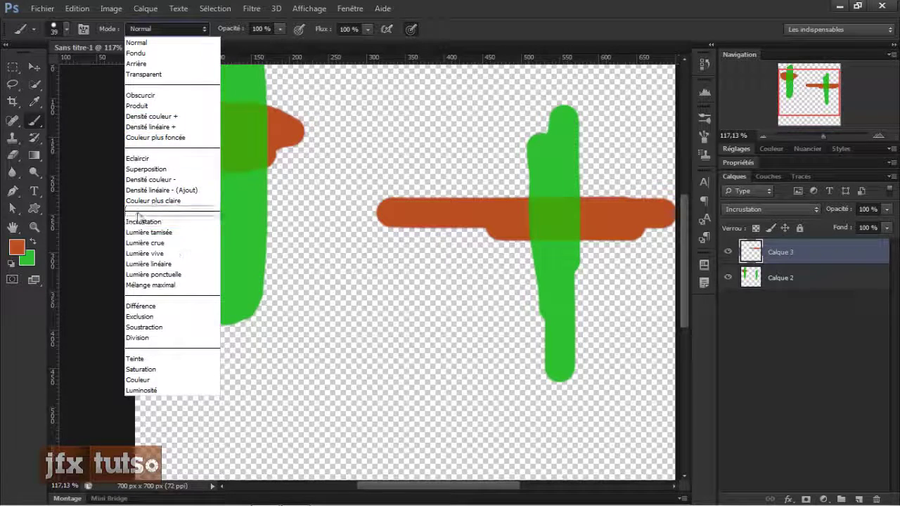
{"action": "left_click", "coordinate": [443, 295]}
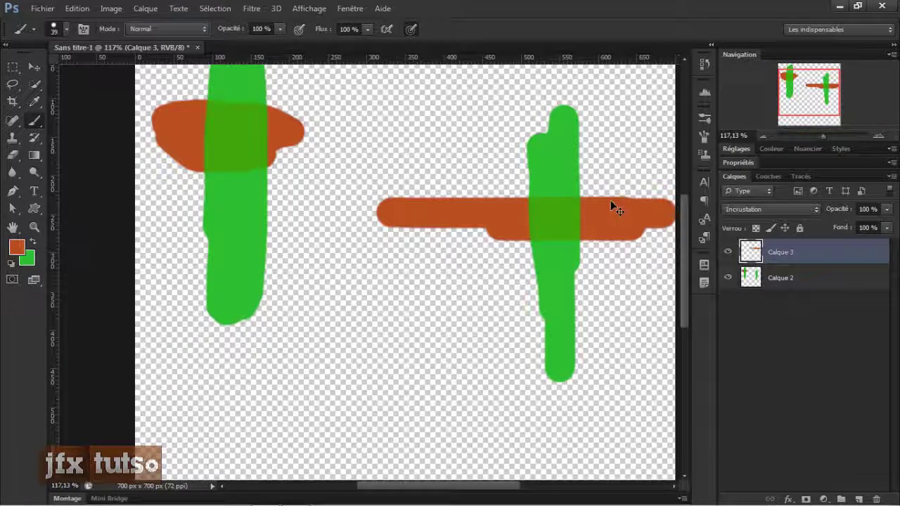
{"action": "key", "text": "ctrl+F9"}
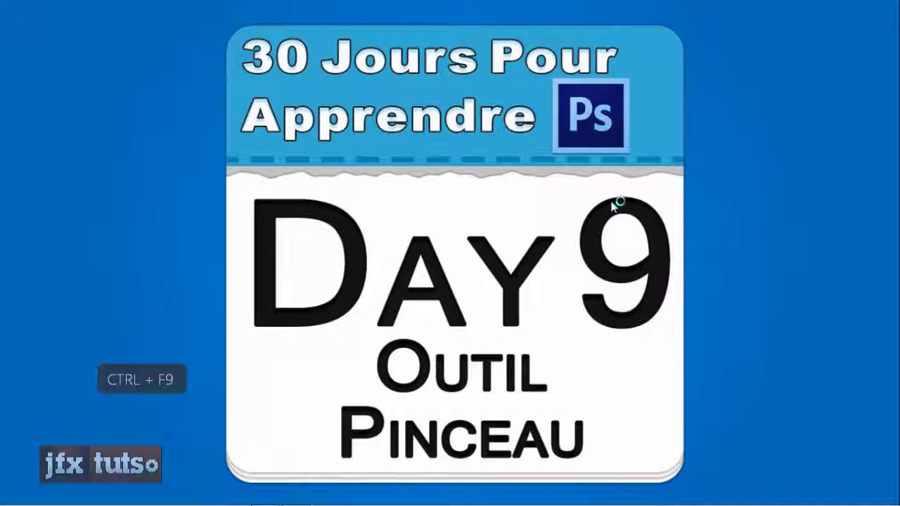